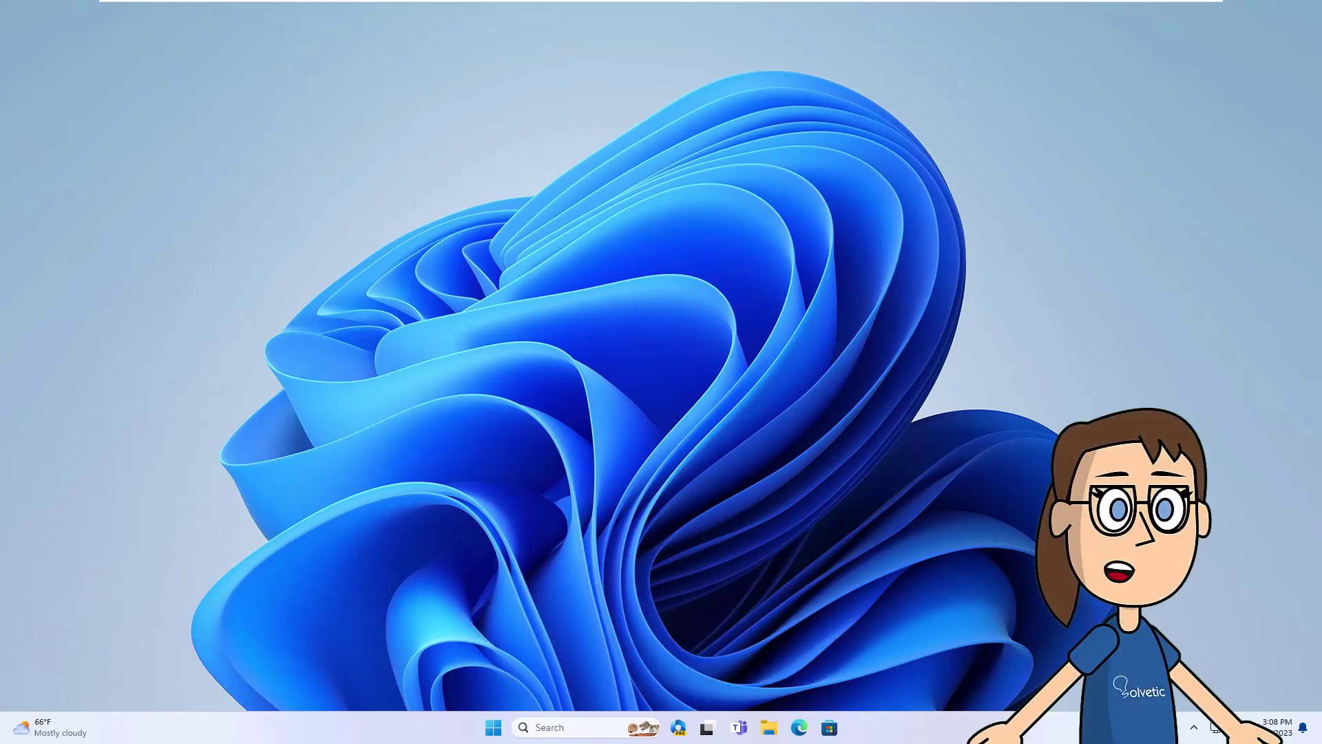
- Open the Control Panel power settings that define what the power button does
left_click(569, 733)
type("control")
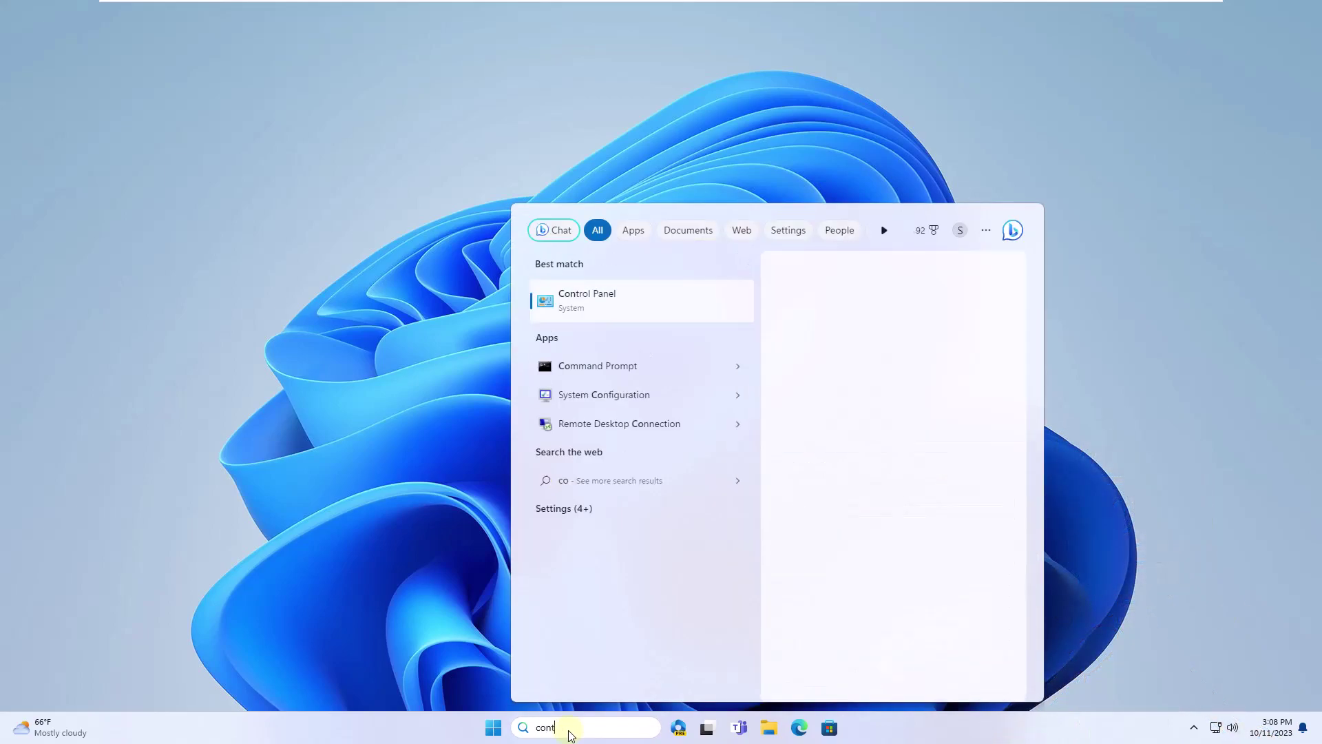
left_click(644, 318)
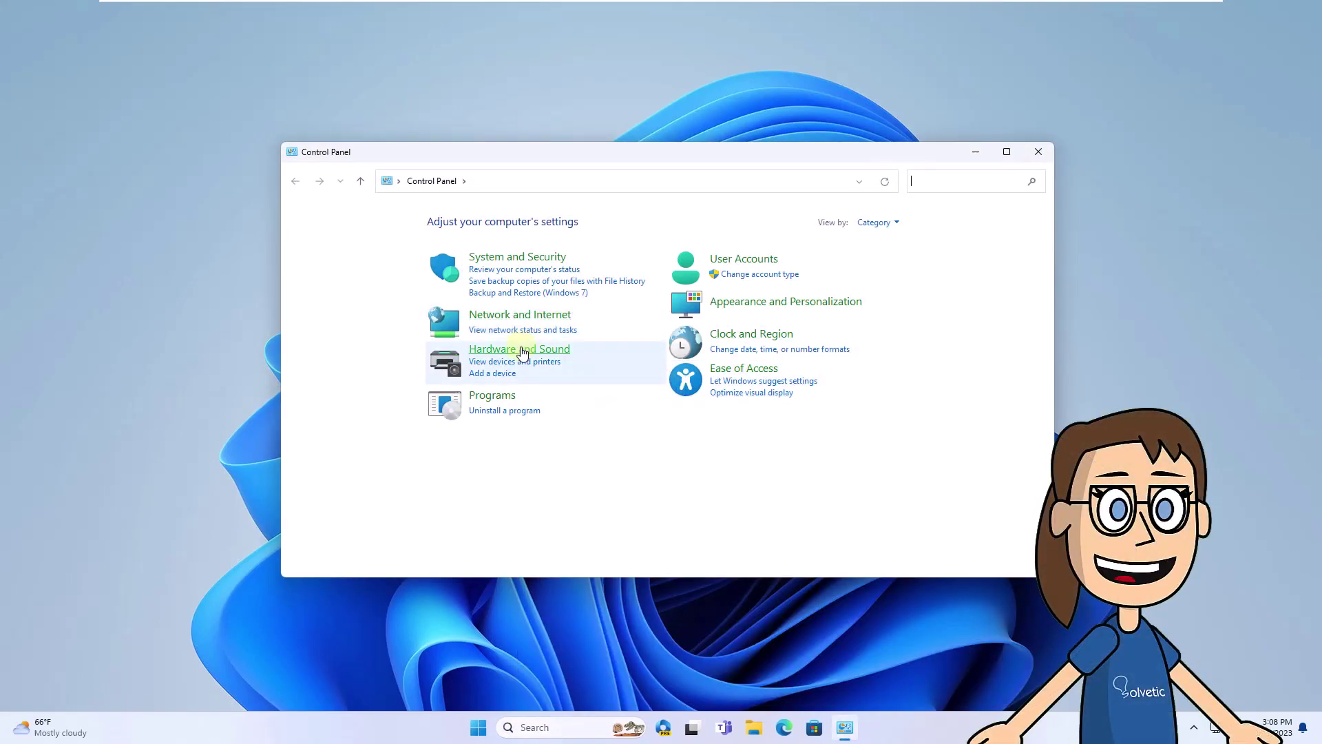
left_click(523, 352)
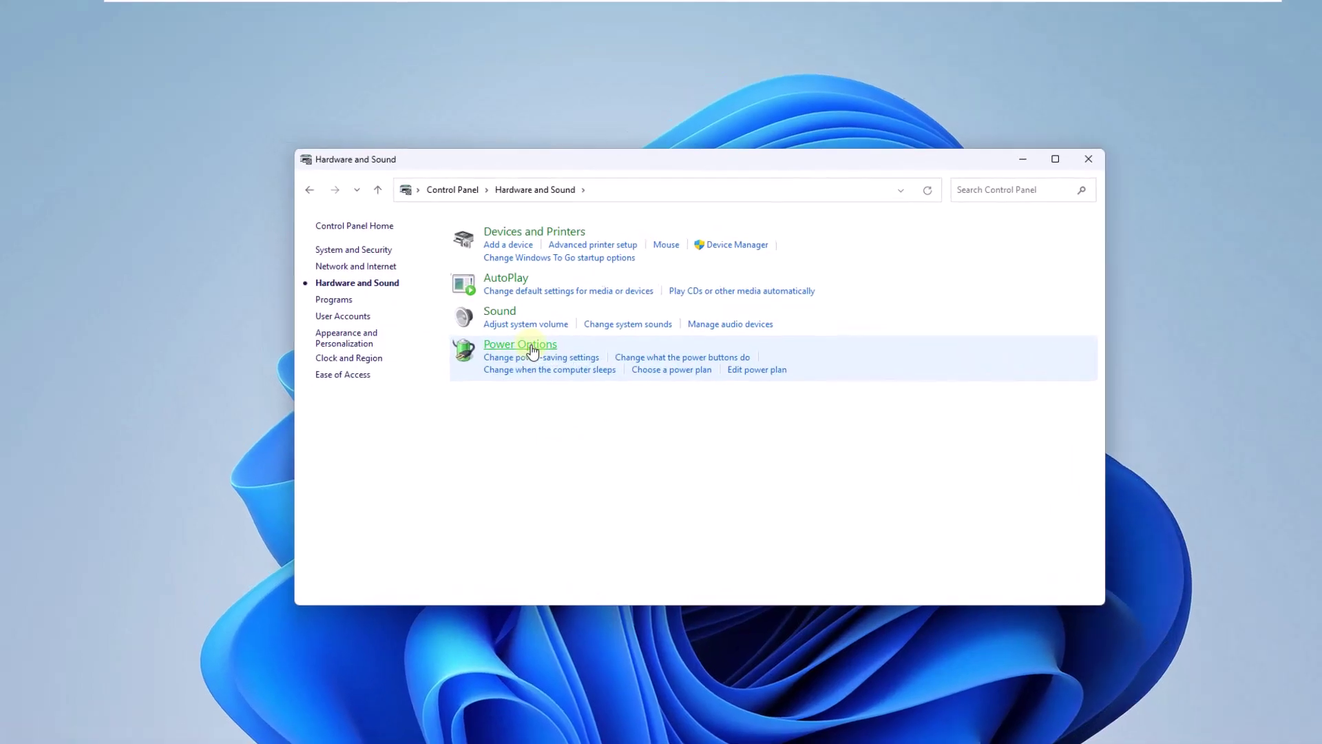
left_click(528, 344)
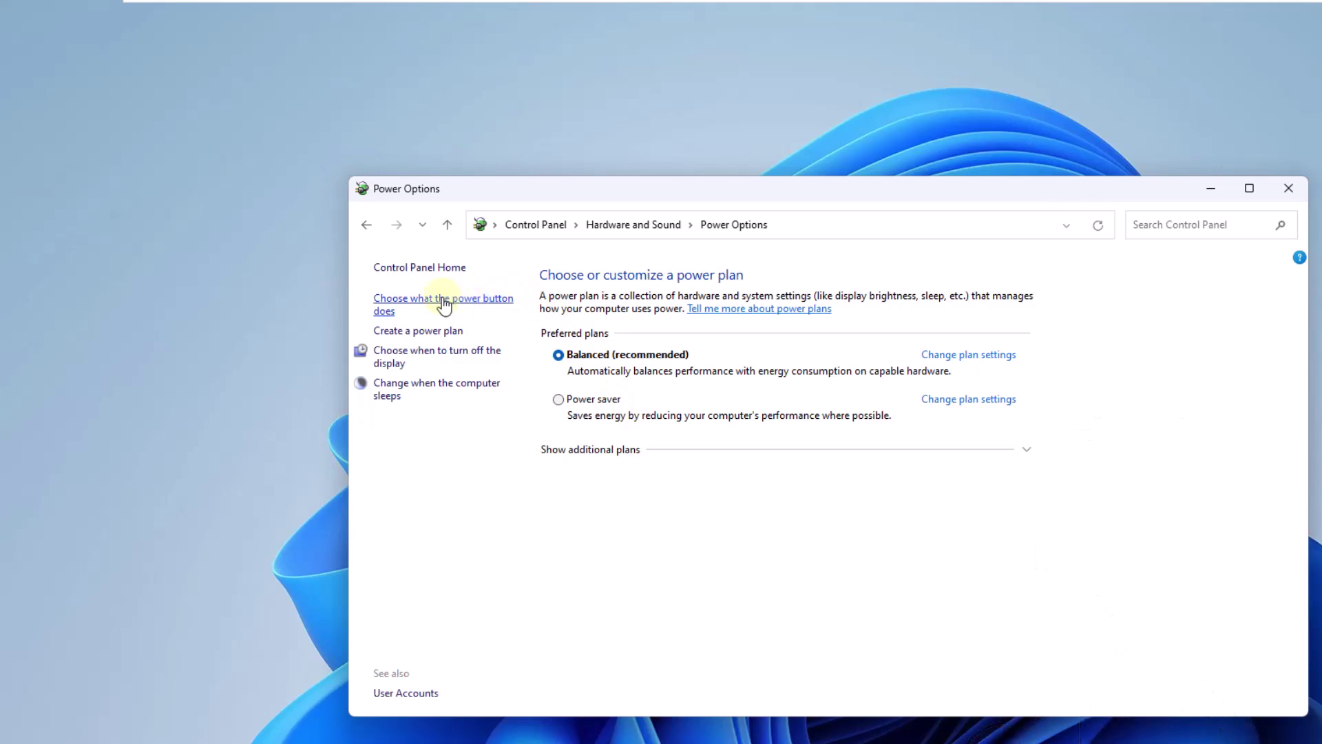
left_click(443, 303)
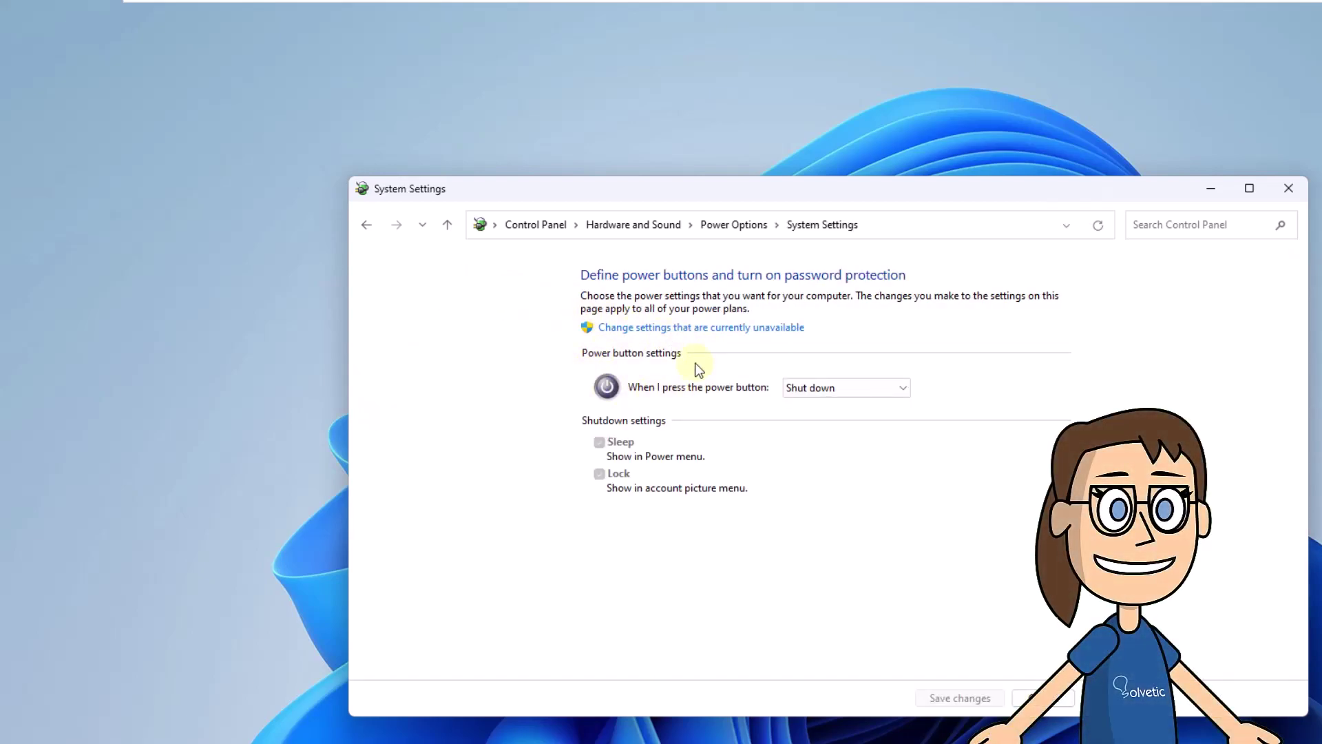
- Set the power button action to Sleep, save the changes, and close the Control Panel window
left_click(820, 390)
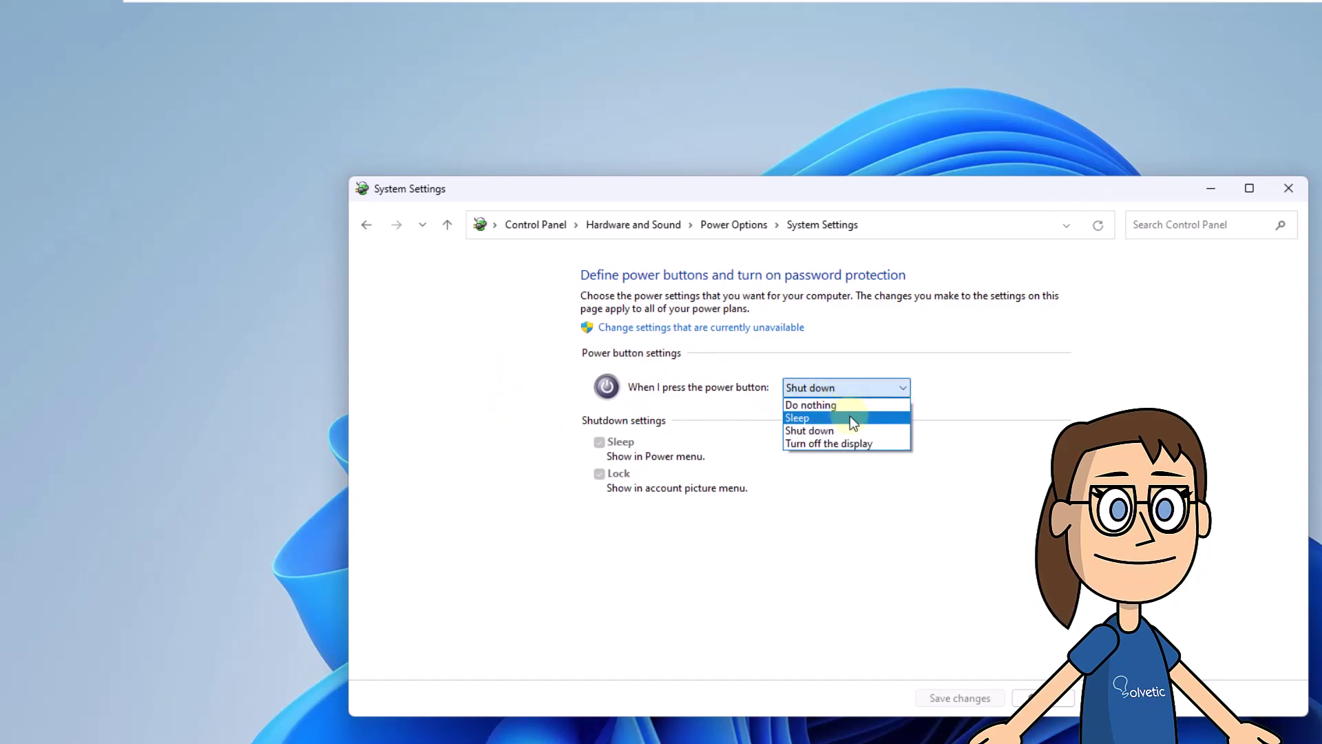
left_click(852, 419)
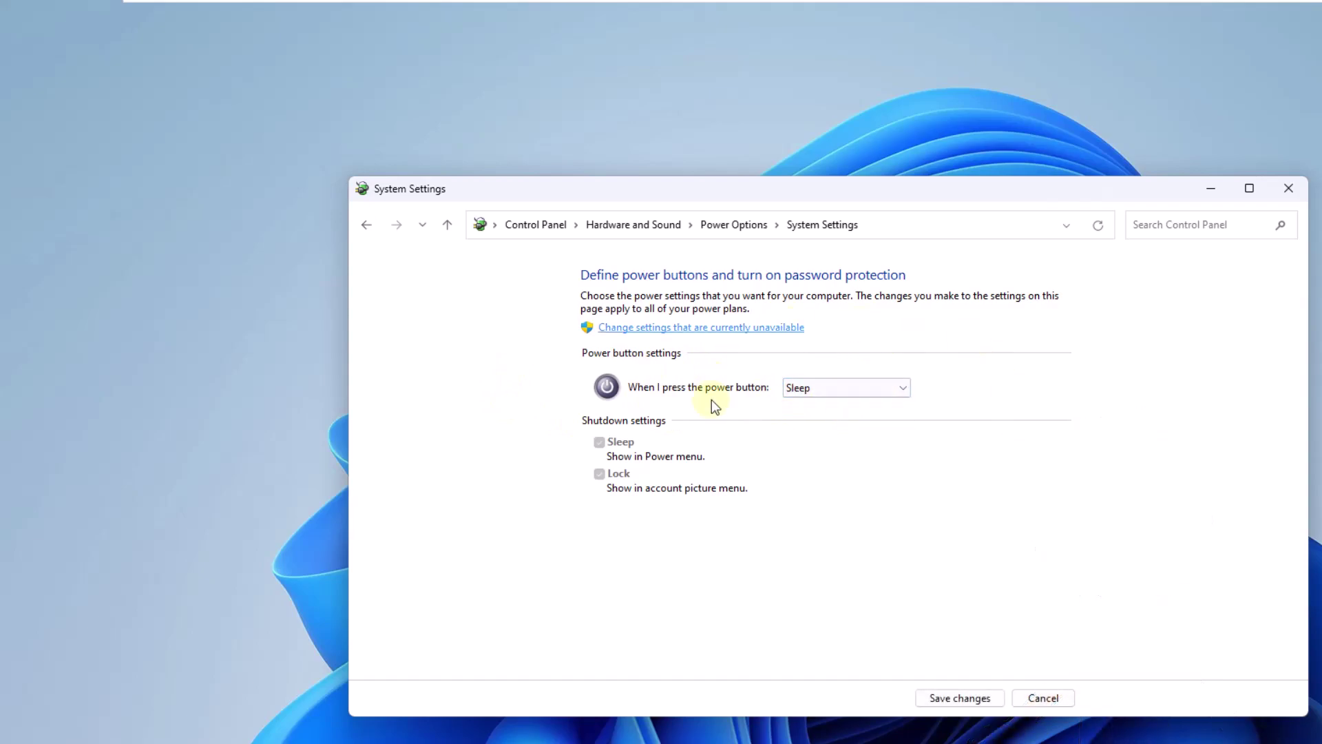
left_click(964, 698)
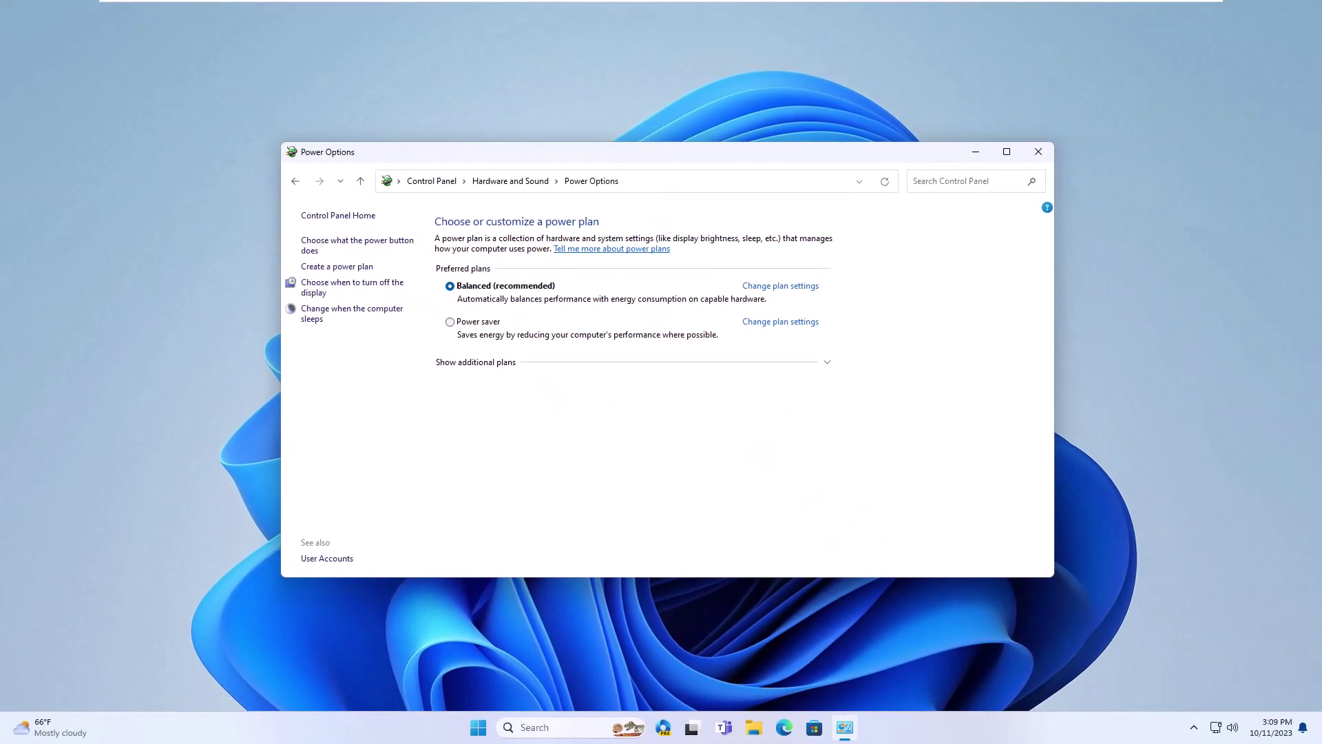
left_click(1051, 156)
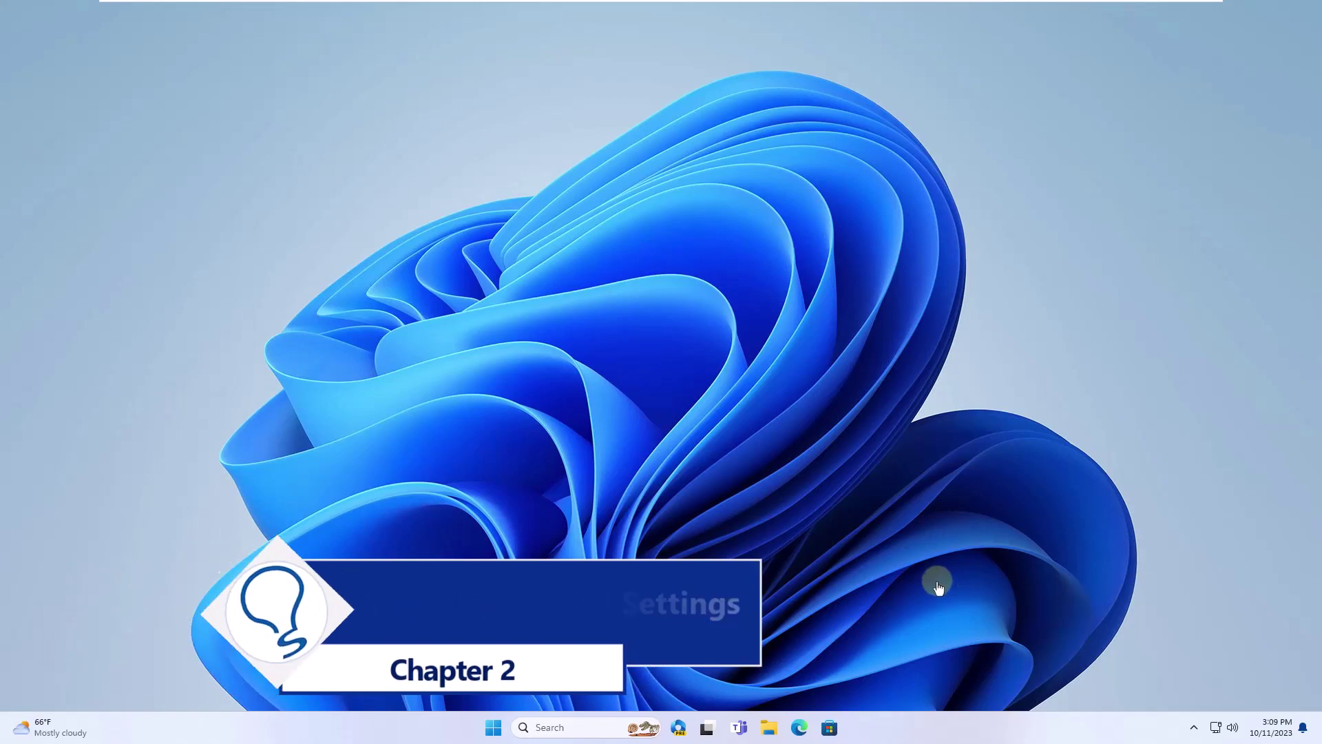
- Open the system's Power settings in Windows Settings and expand the Screen and sleep options
left_click(493, 727)
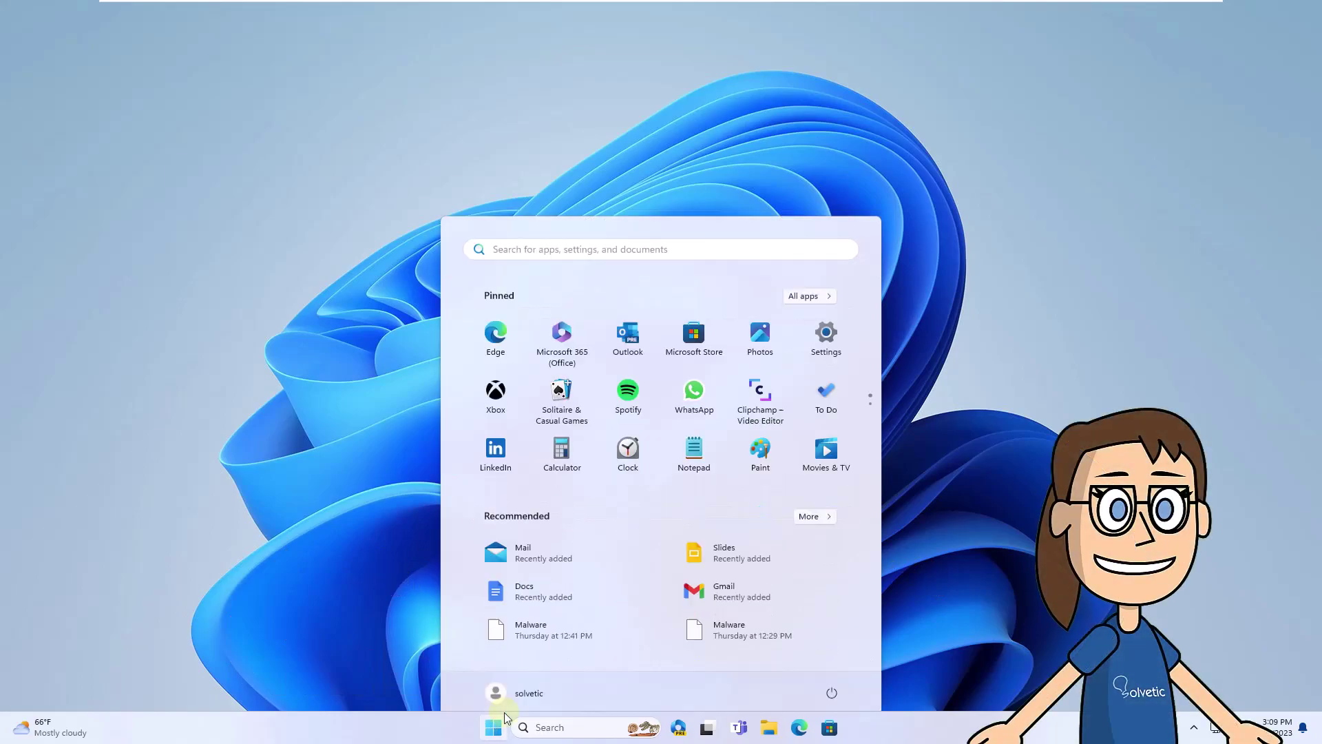
left_click(826, 337)
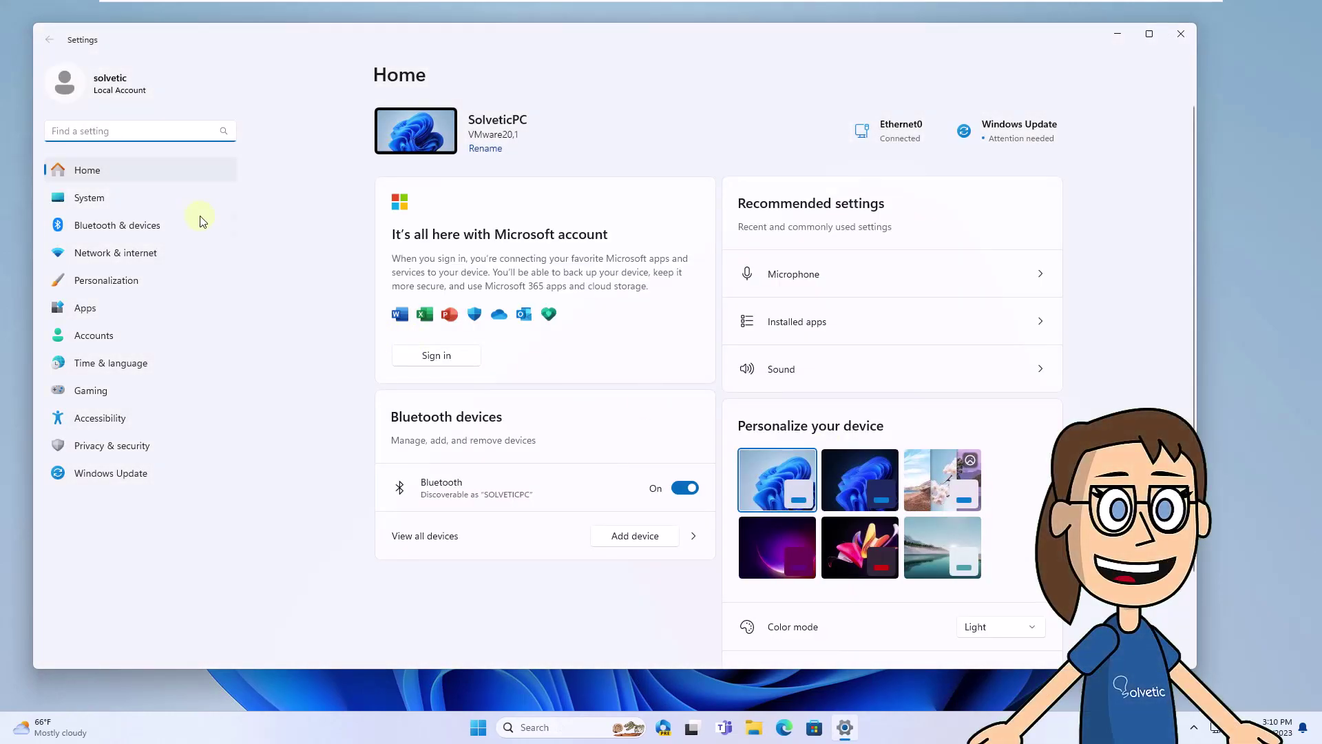
left_click(177, 205)
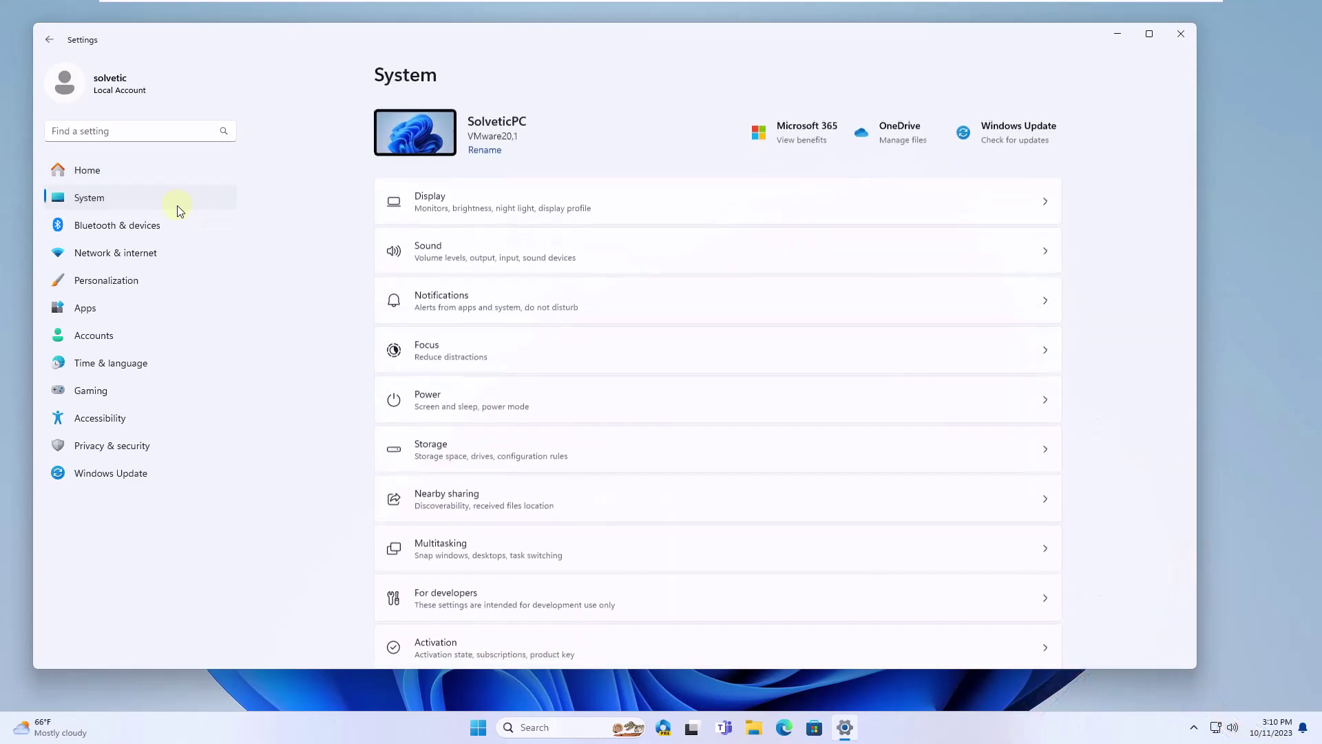
left_click(505, 402)
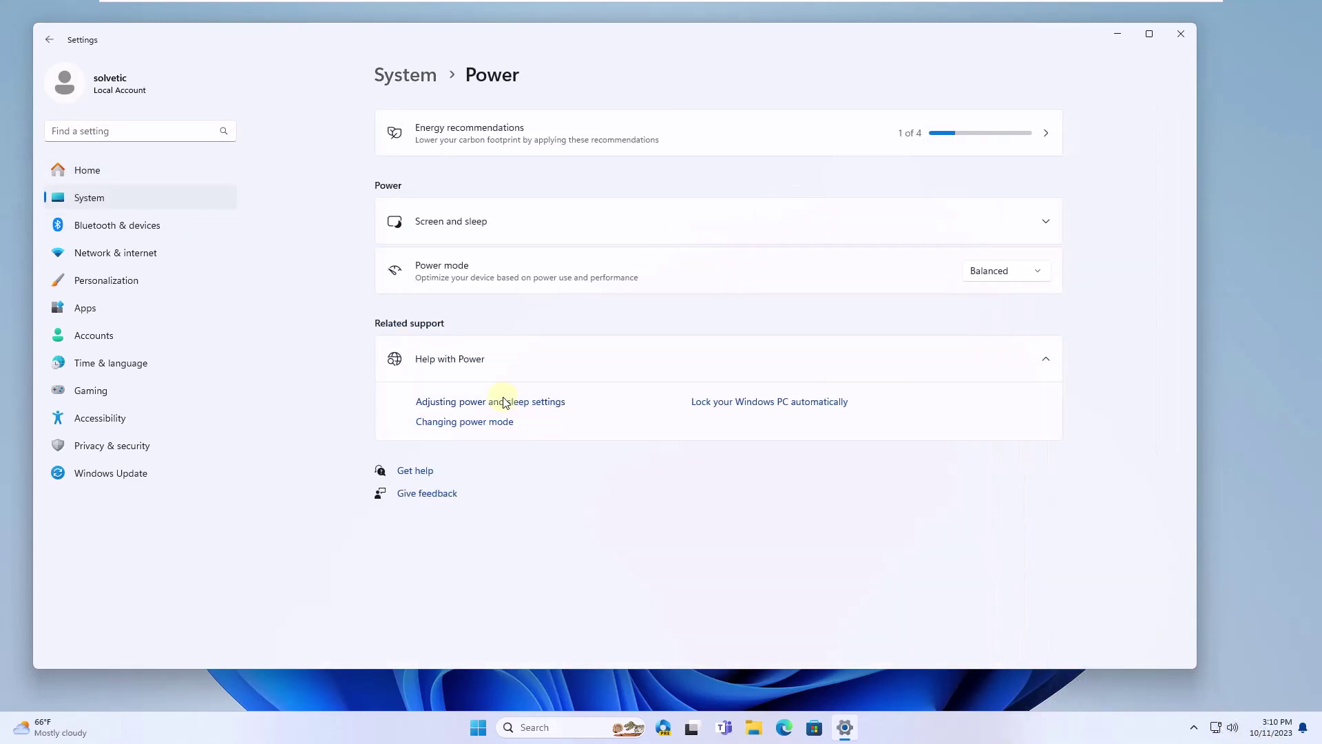
left_click(528, 221)
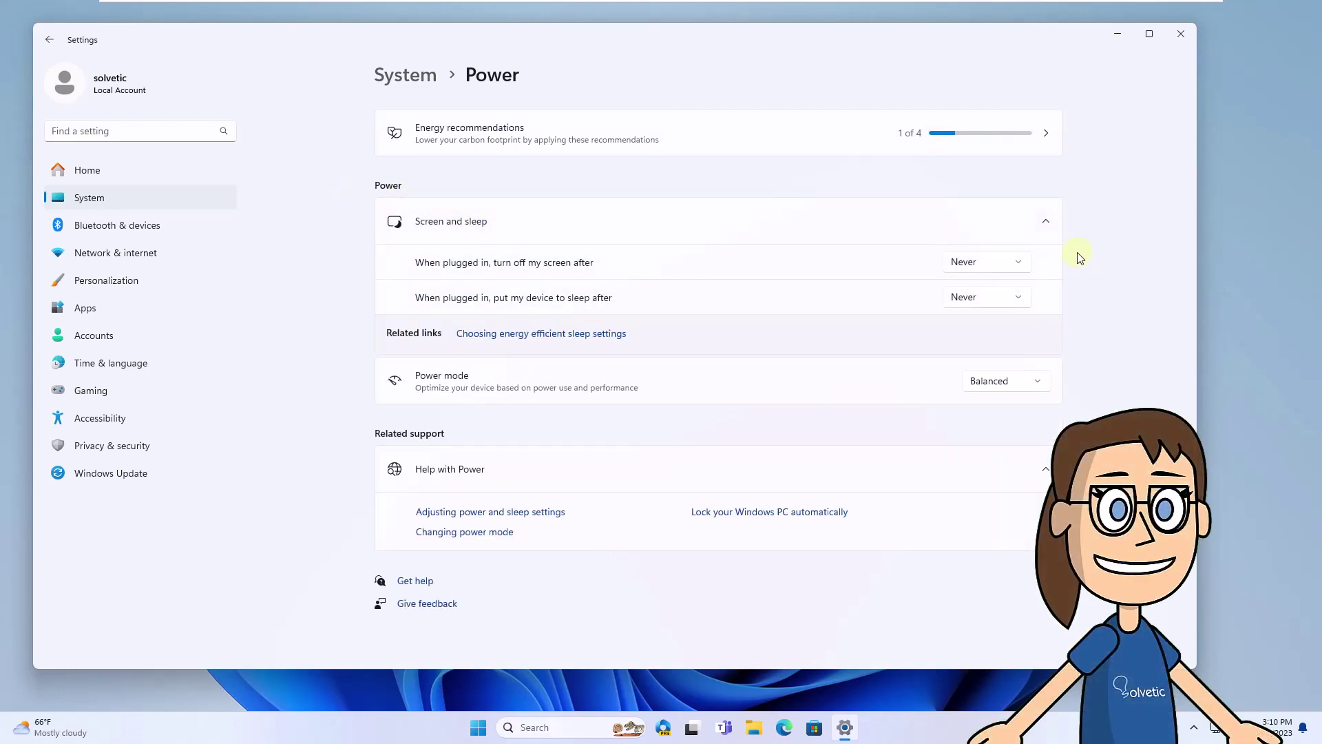
- For plugged-in use, set the screen to turn off after 2 minutes and the device to sleep after 3 minutes
left_click(1031, 268)
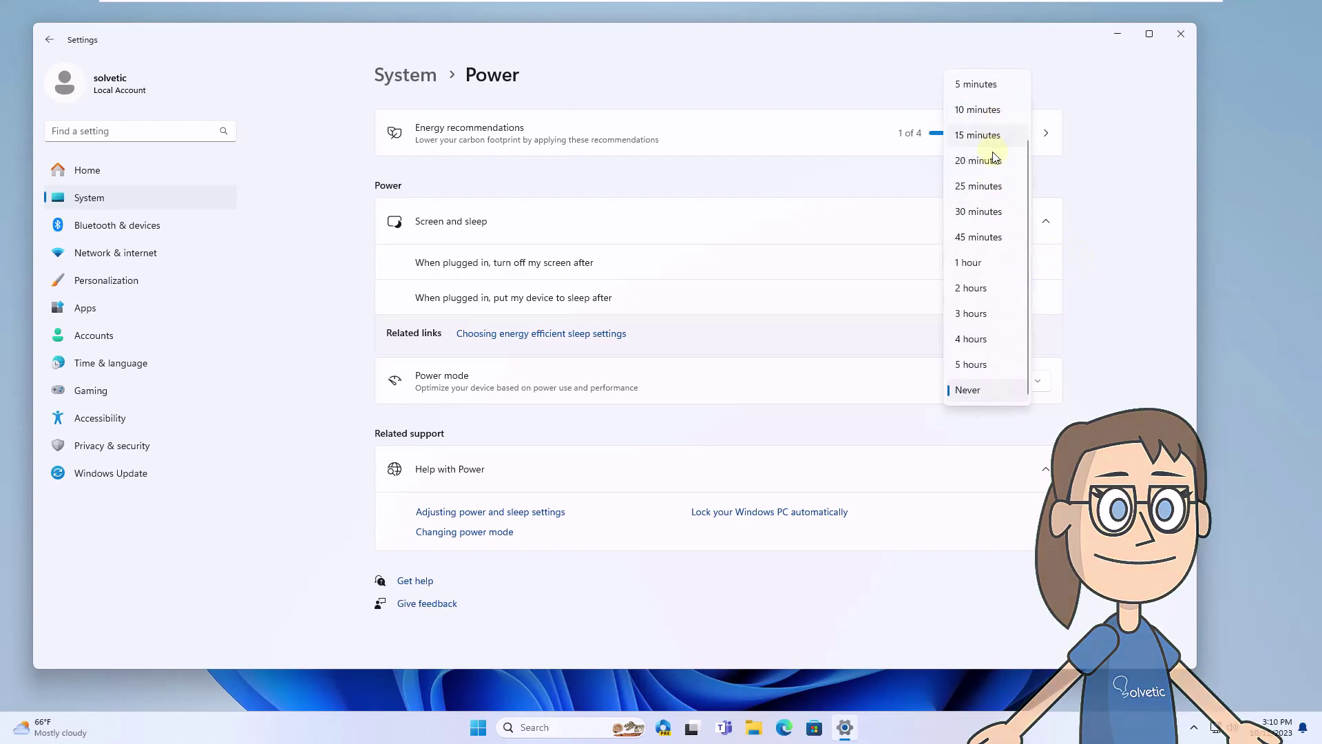
scroll(985, 134, "up", 2)
left_click(992, 114)
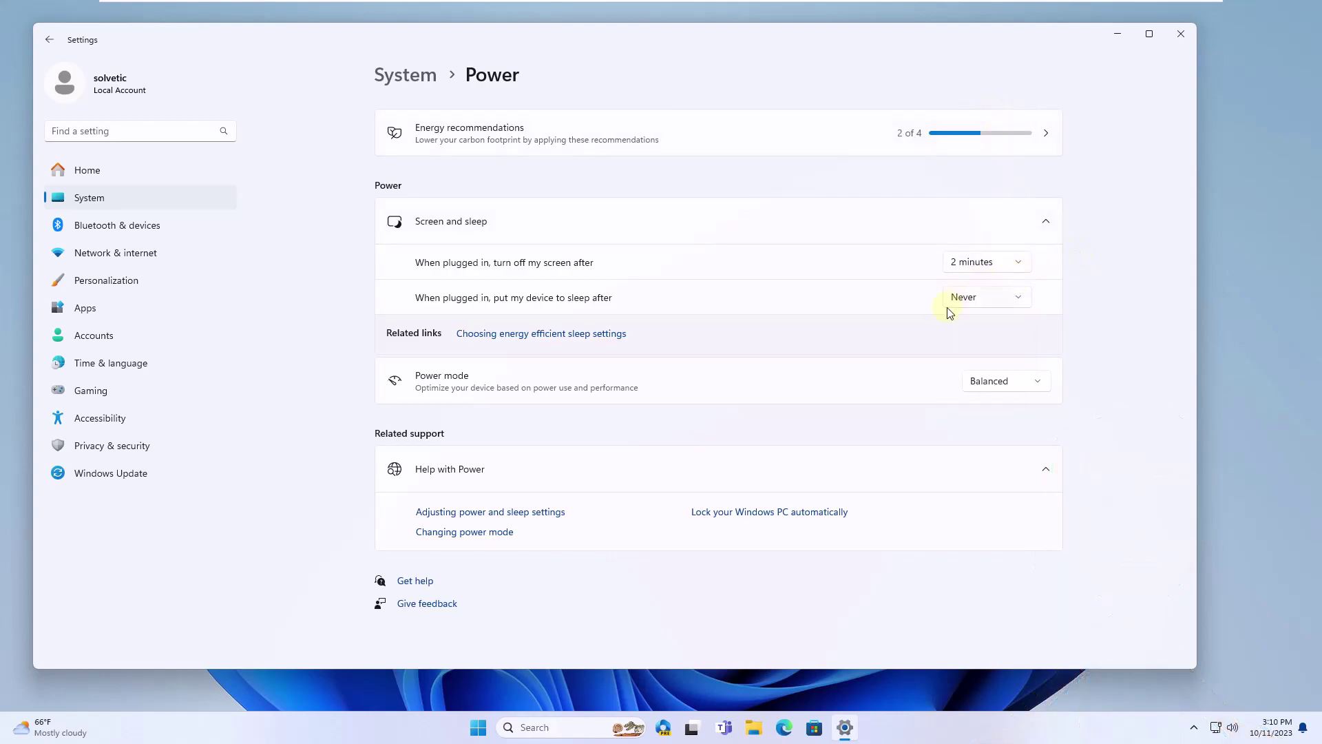
left_click(972, 303)
scroll(986, 145, "up", 2)
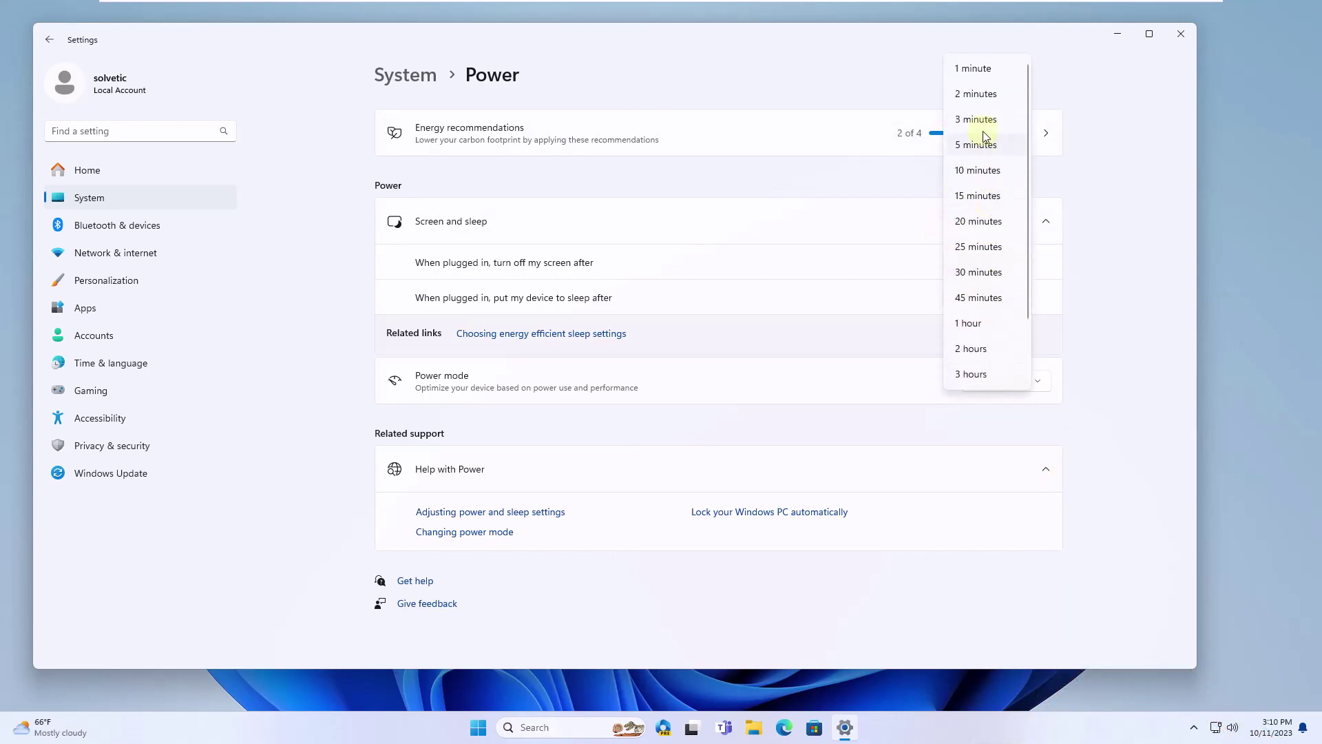
left_click(986, 122)
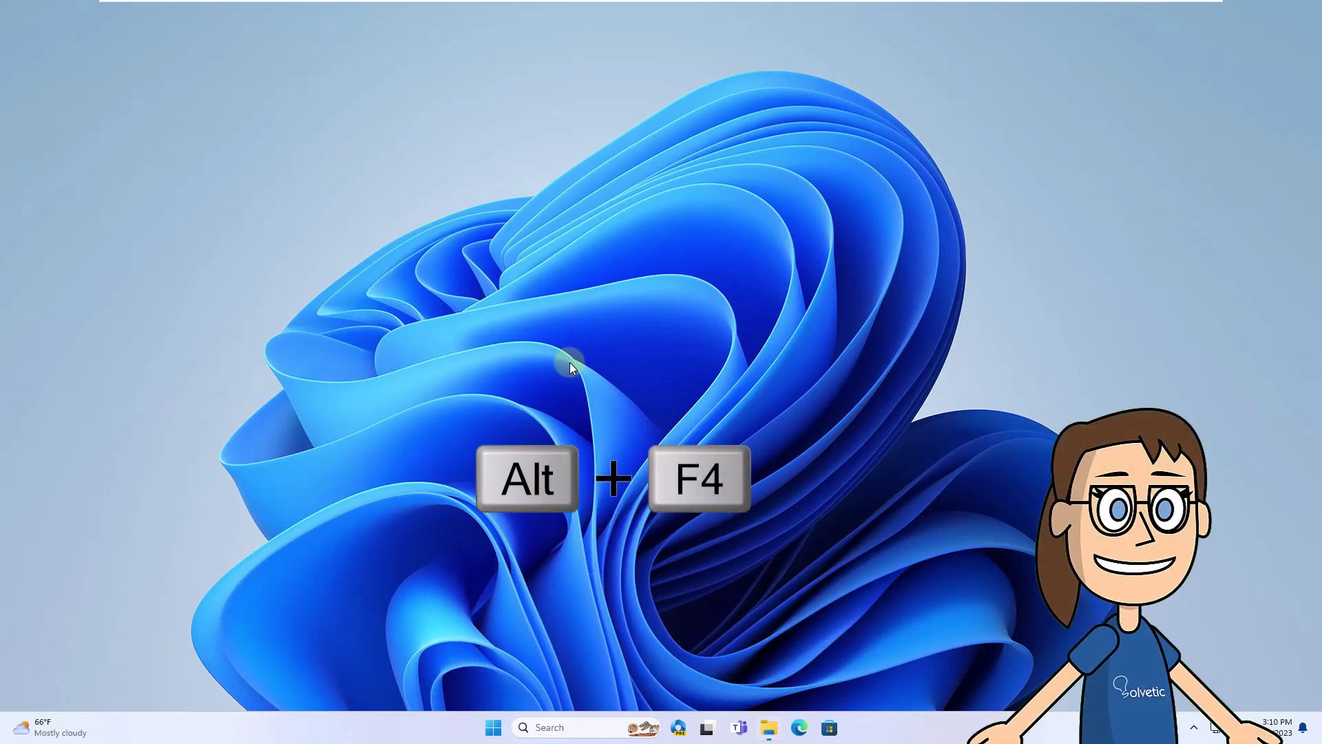
- Choose Sleep in the desktop's Shut Down Windows dialog, then dismiss the dialog without applying it
key("alt+F4")
left_click(778, 278)
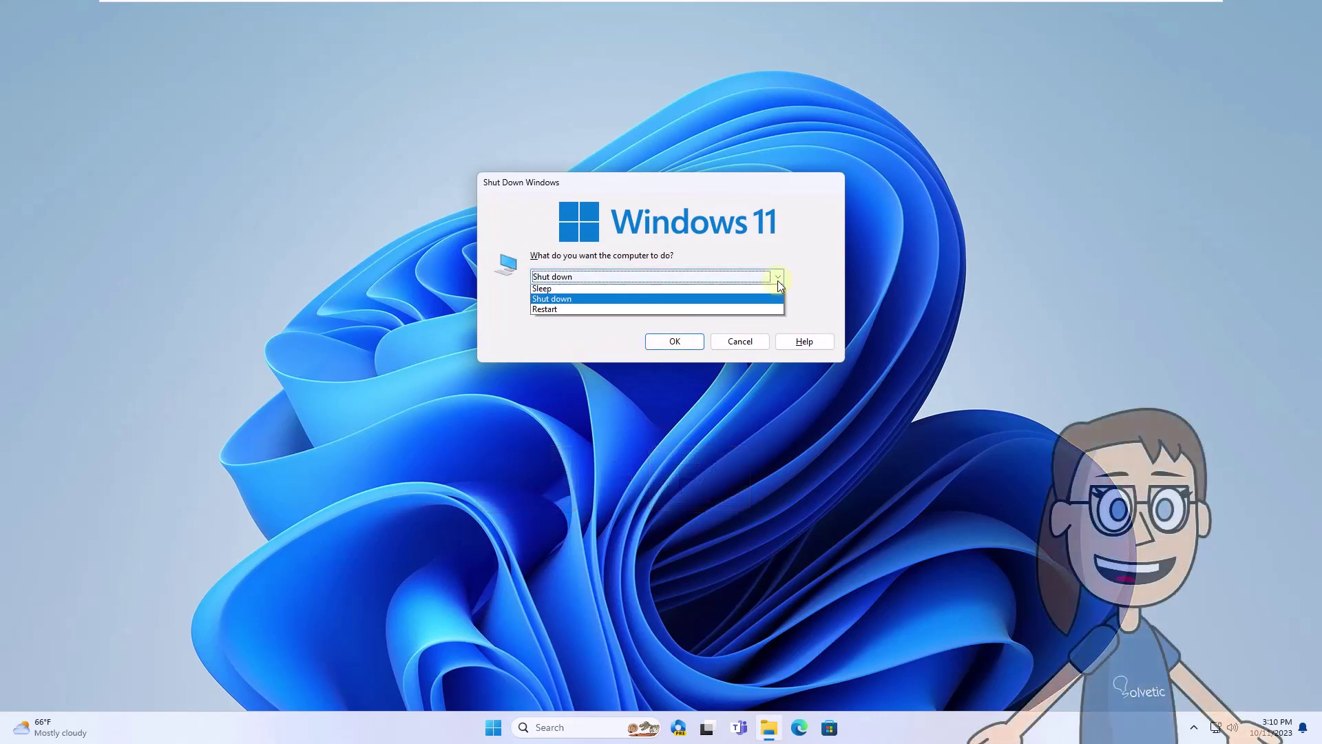
left_click(752, 309)
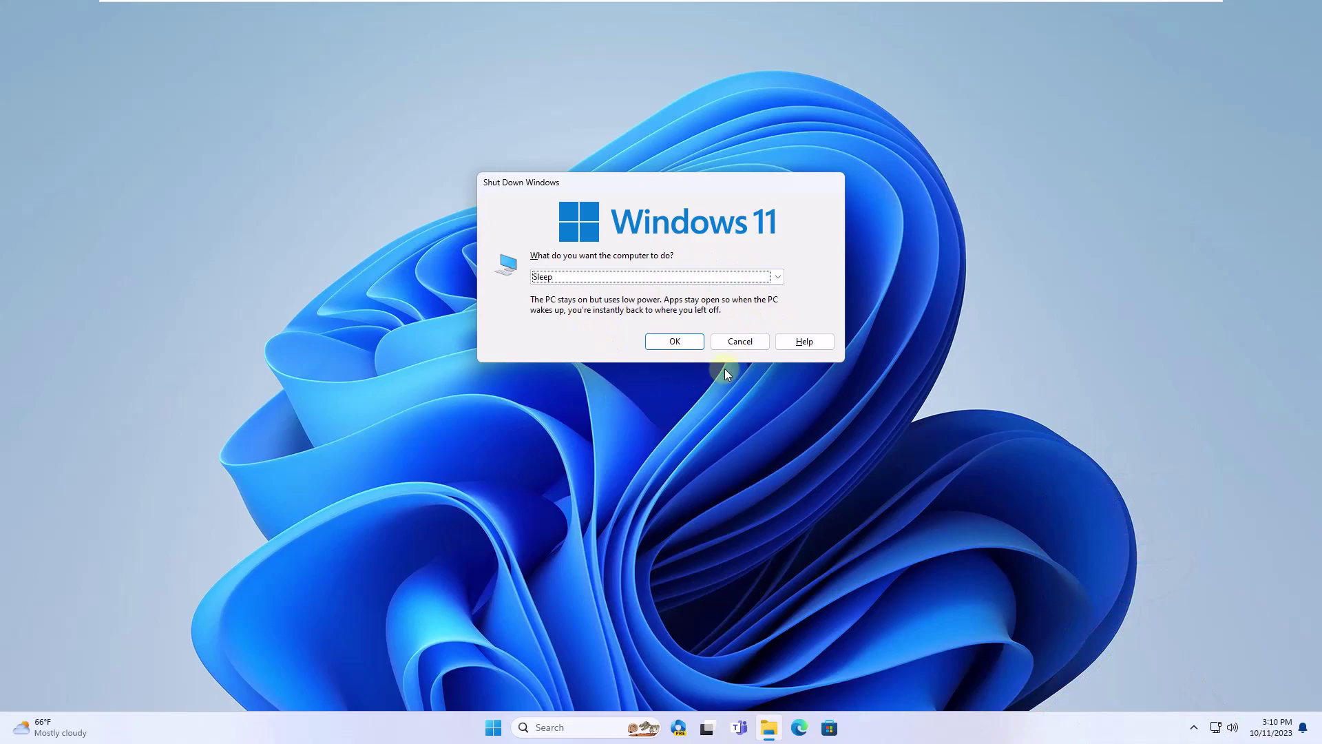
key("Escape")
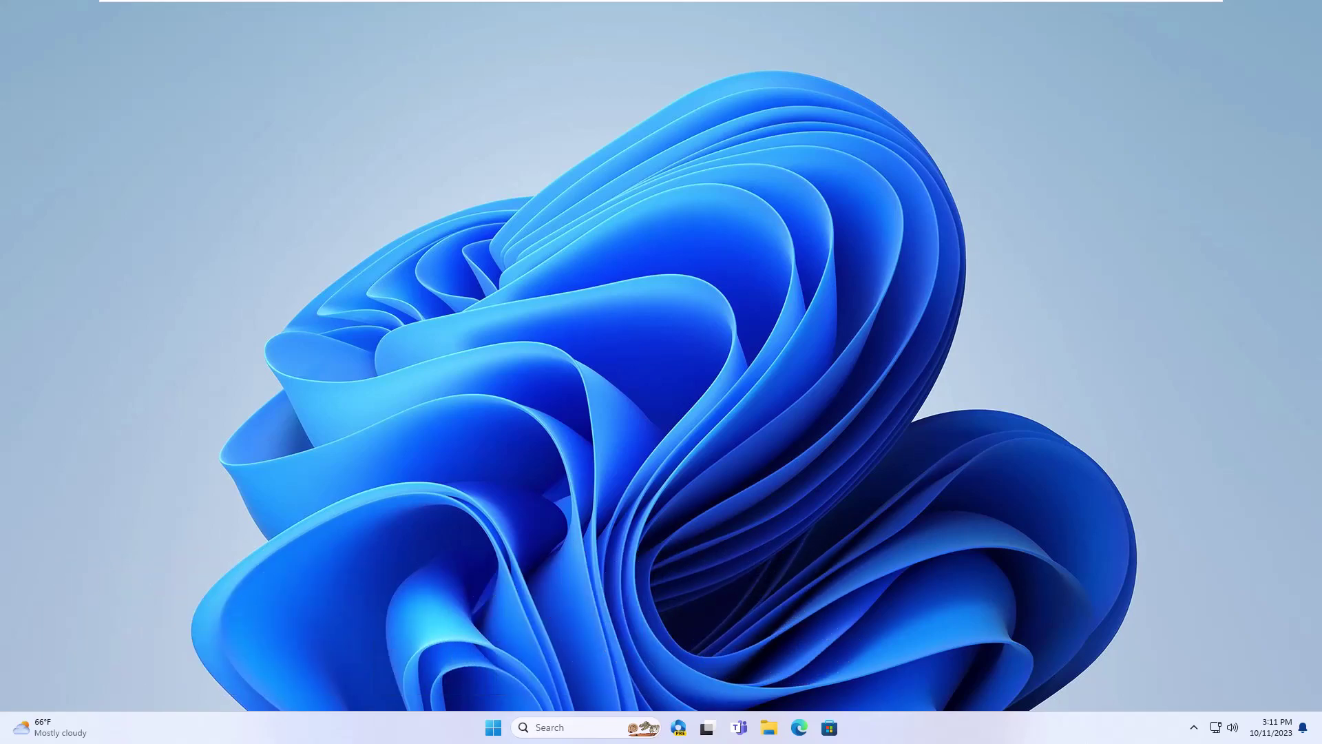
- Locate the Sleep command among the Start menu's power choices and close the menu
left_click(493, 726)
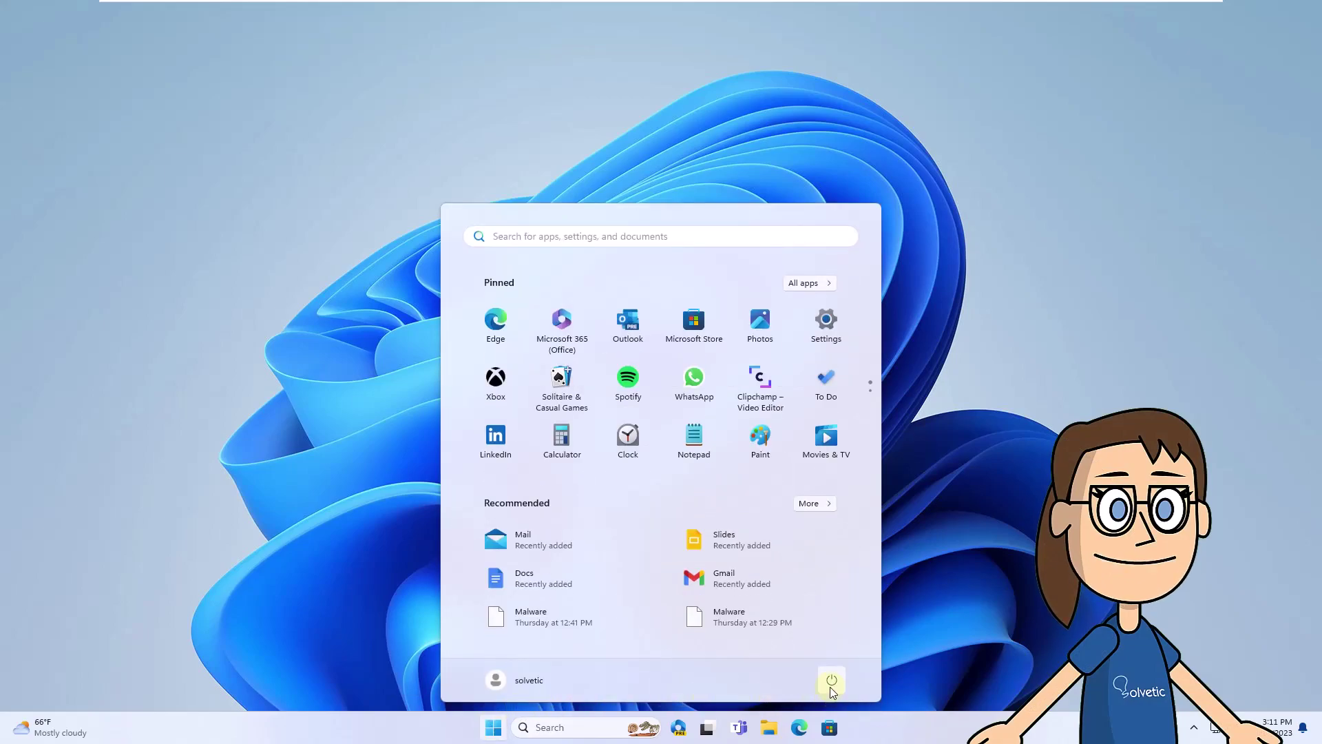
left_click(830, 687)
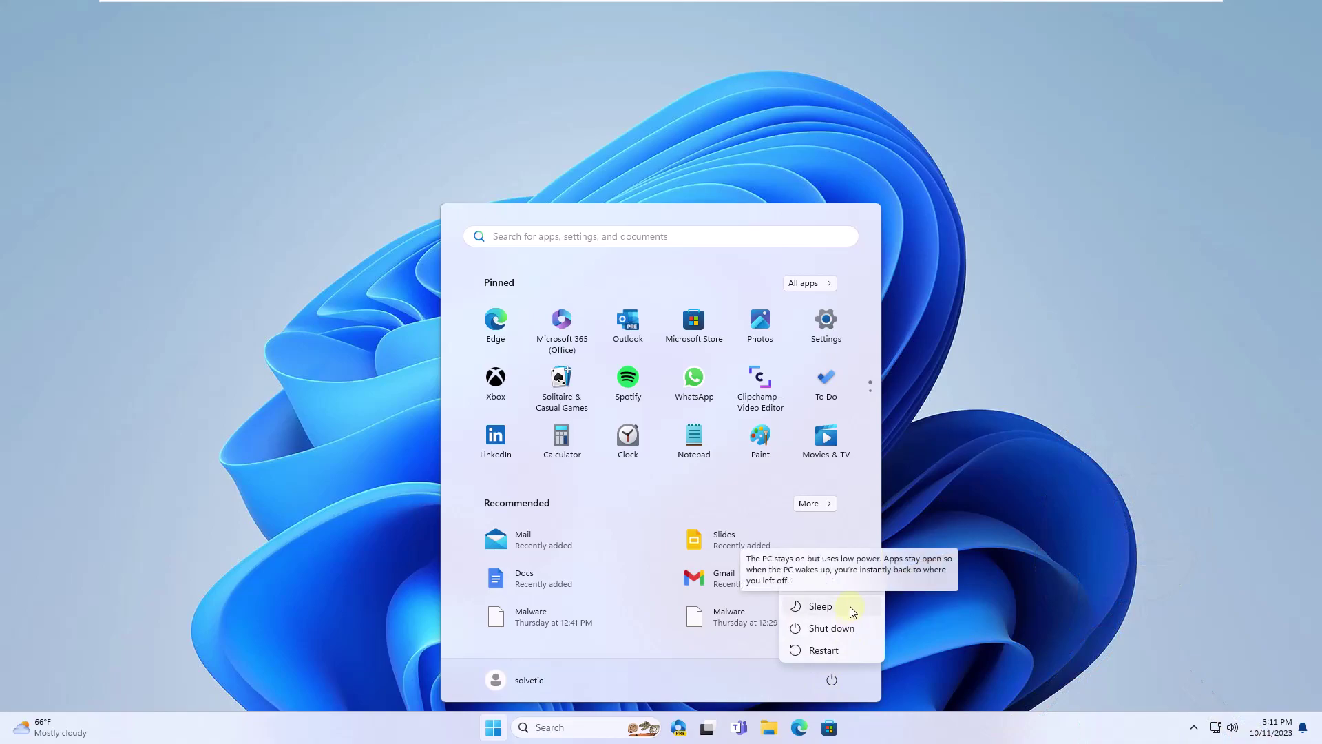
left_click(882, 613)
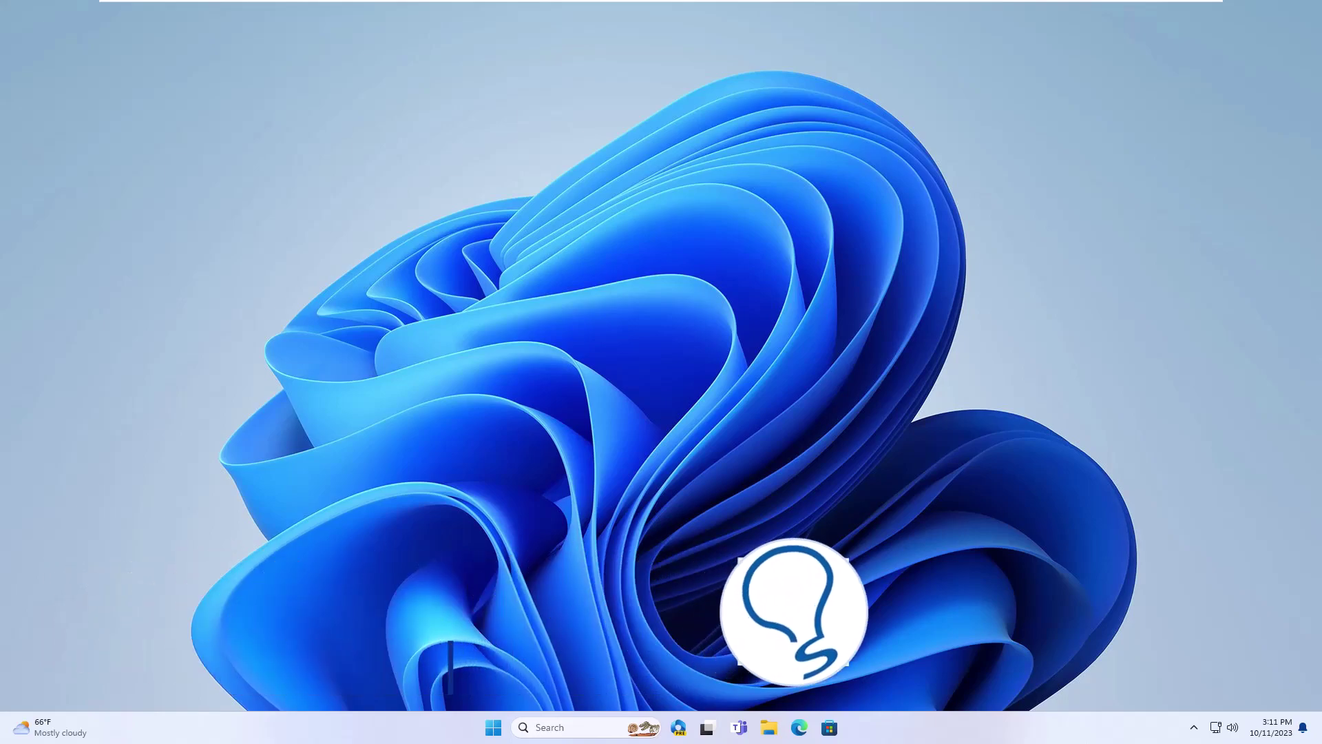
- Locate the Sleep command among the Start button's Shut down or sign out choices, then dismiss them
right_click(499, 727)
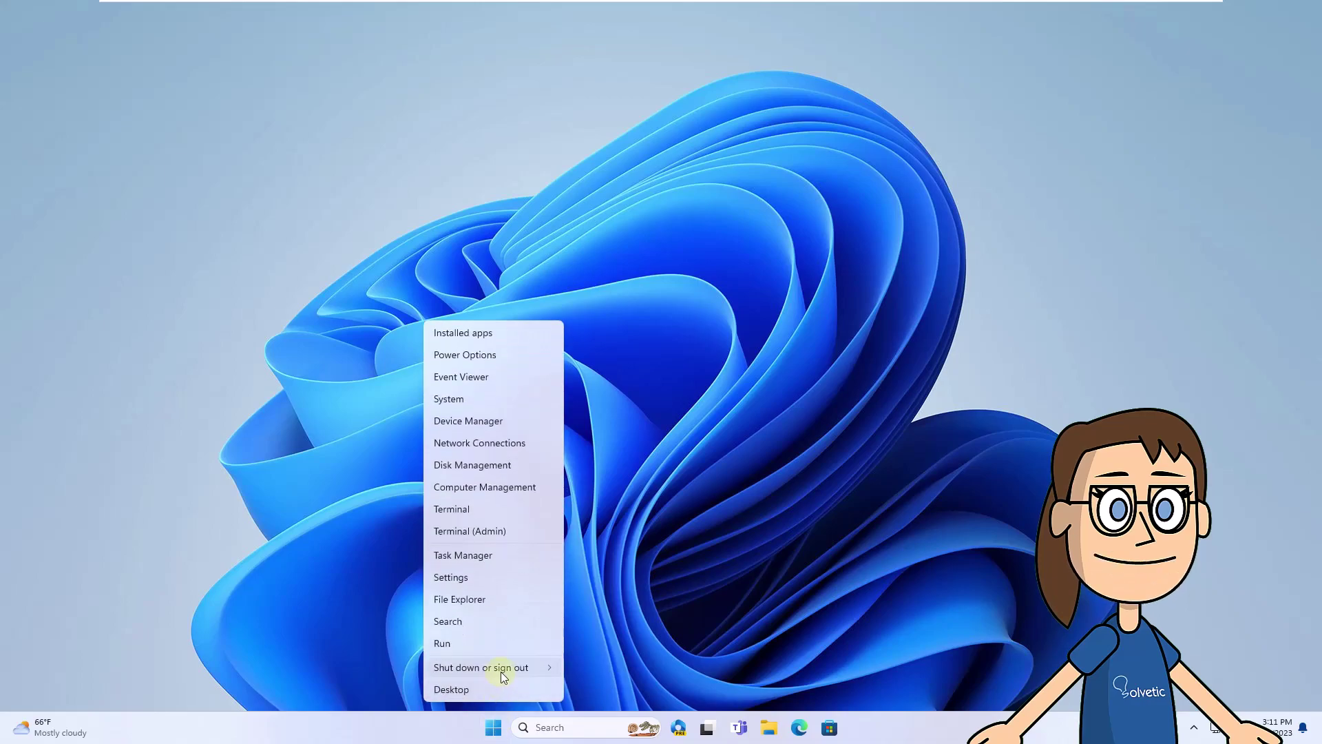
mouse_move(501, 671)
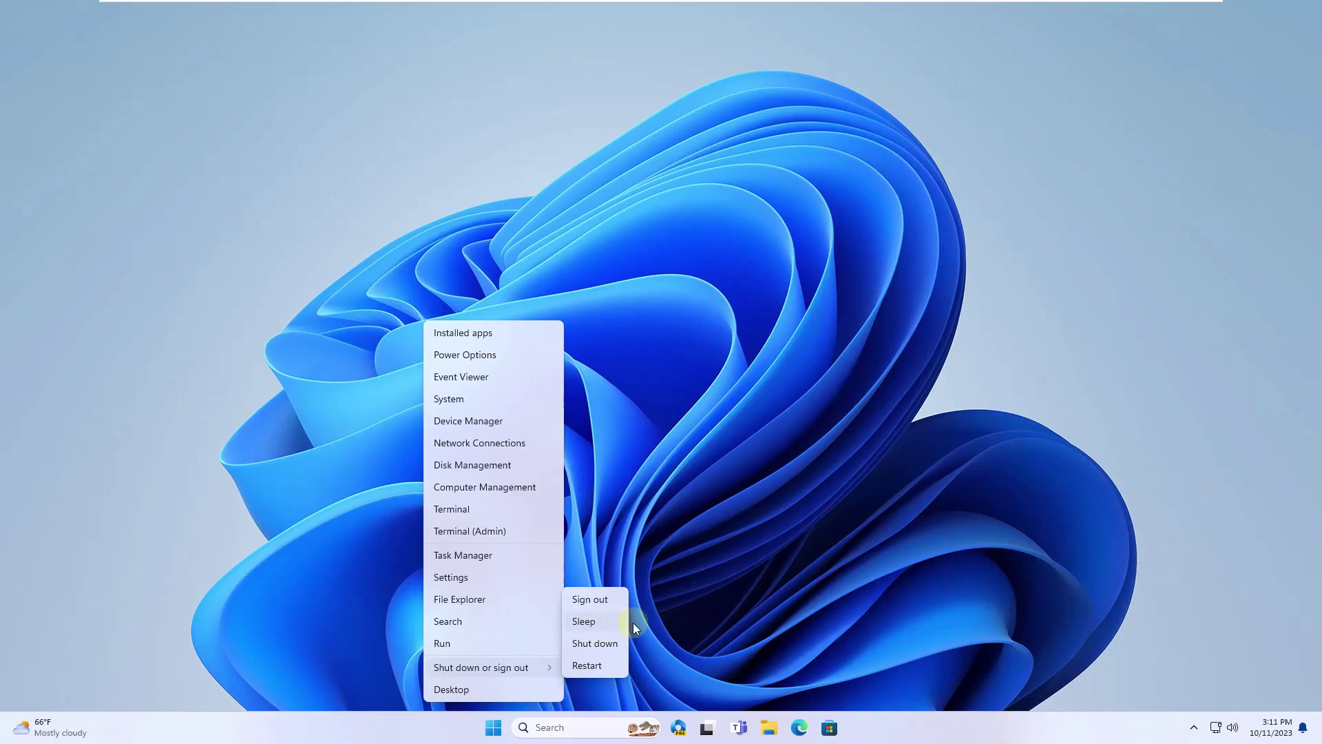
left_click(749, 633)
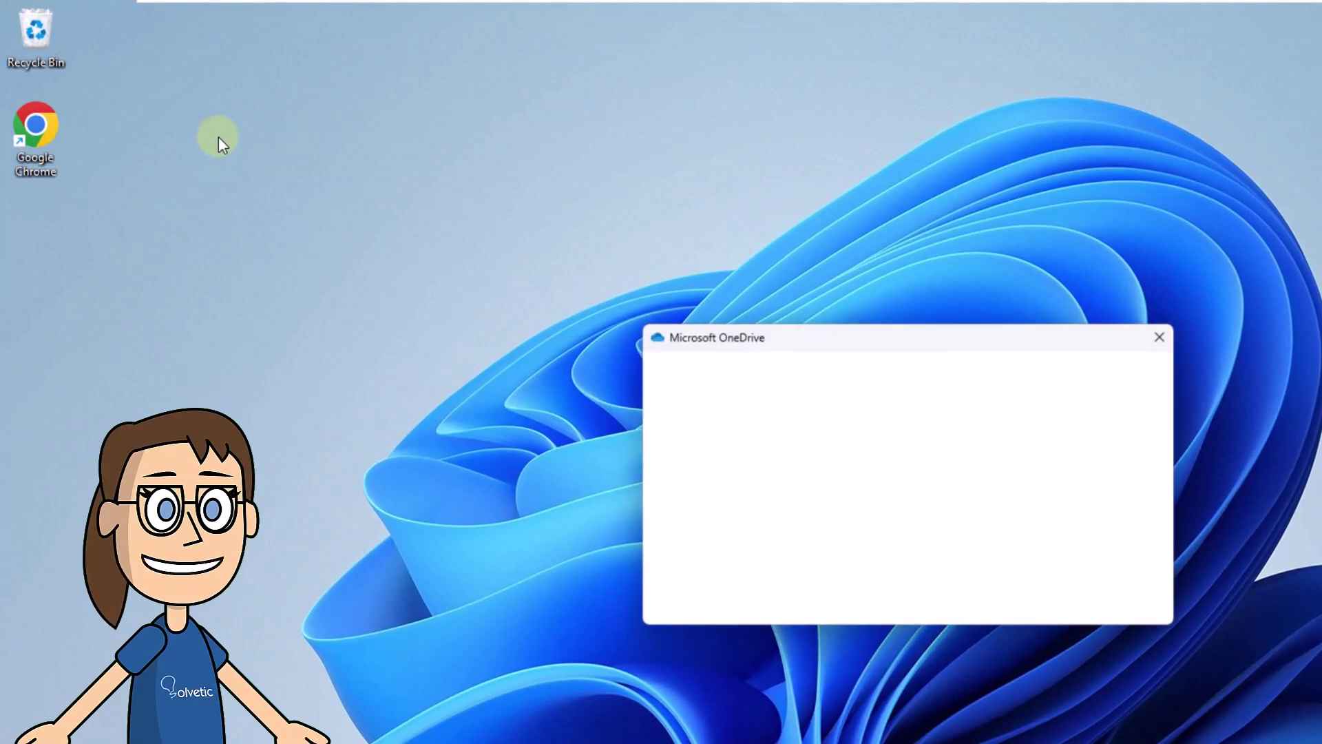
- Create a desktop shortcut named Sleep with the location "rundll32.exe powrprof.dll, SetSuspendState 0,1,0"
right_click(218, 136)
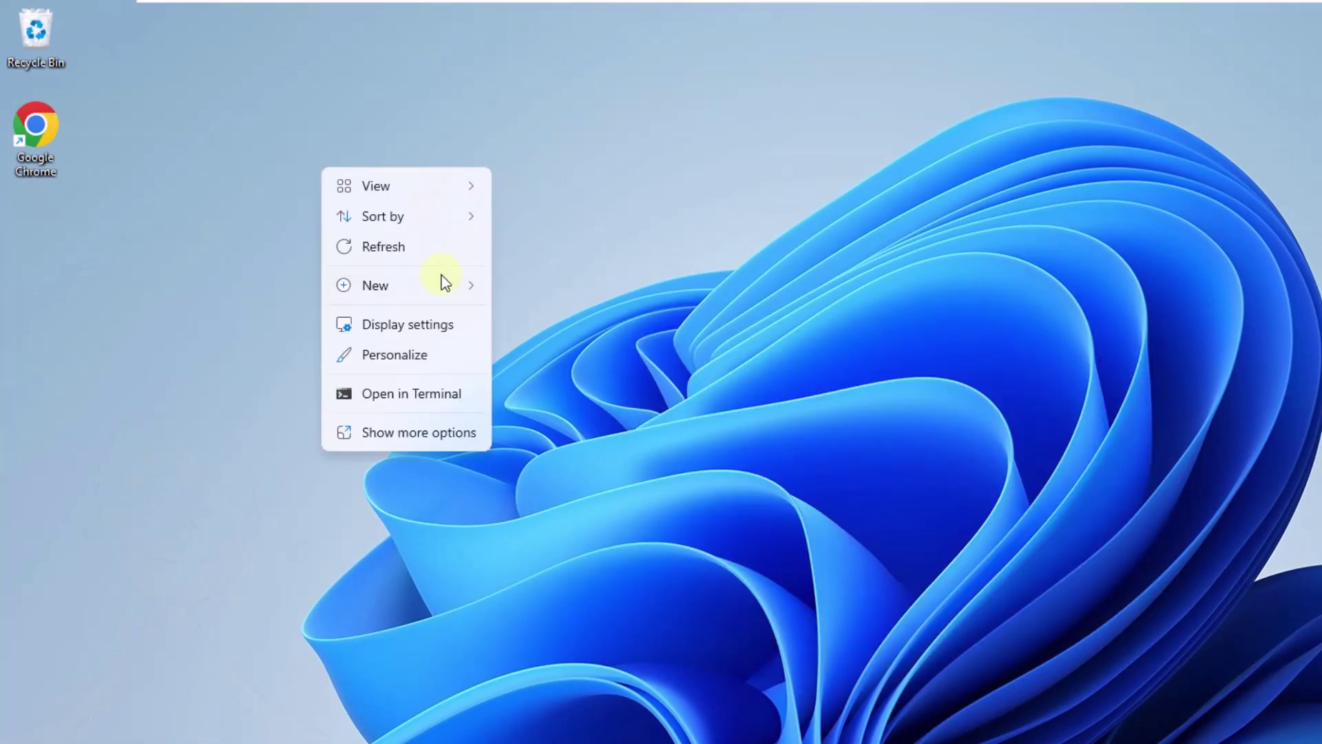
mouse_move(443, 285)
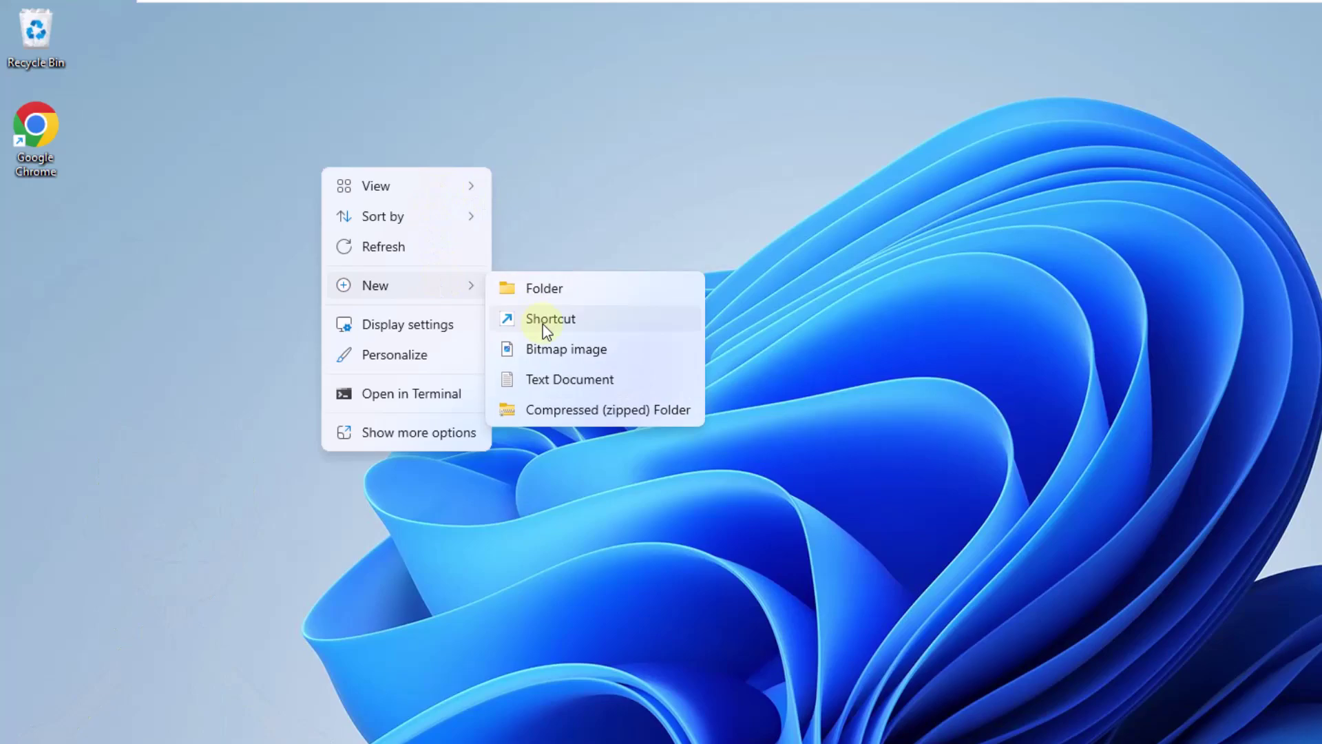
left_click(622, 320)
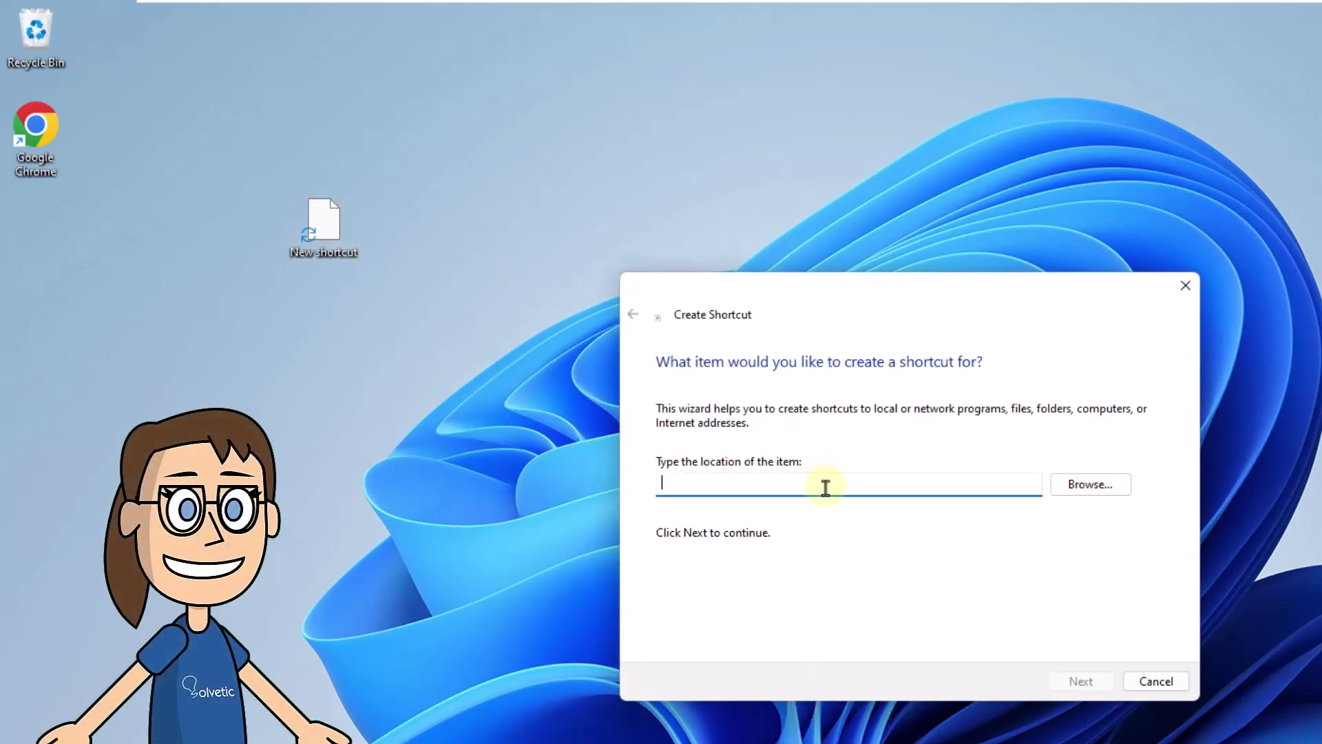
type("rundll")
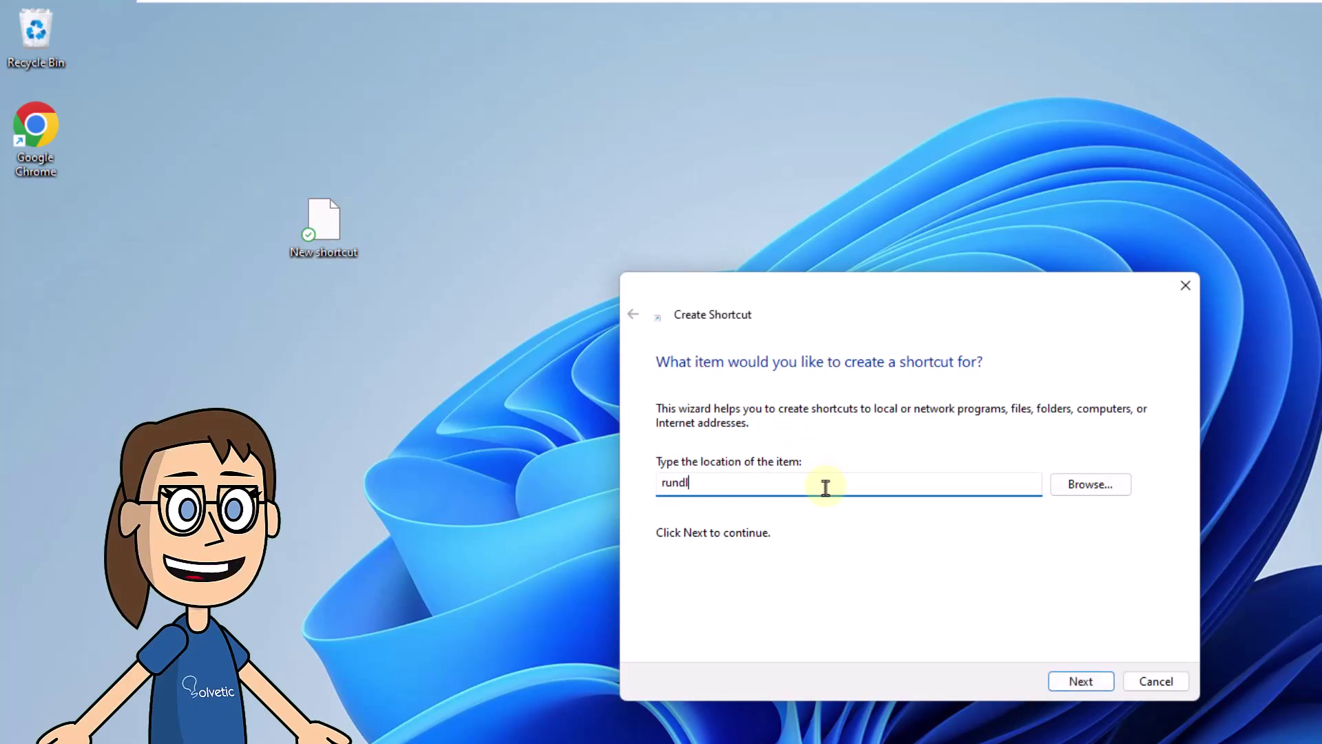
type("32.exe powrprof.dll, SetSuspendState 0,1,0")
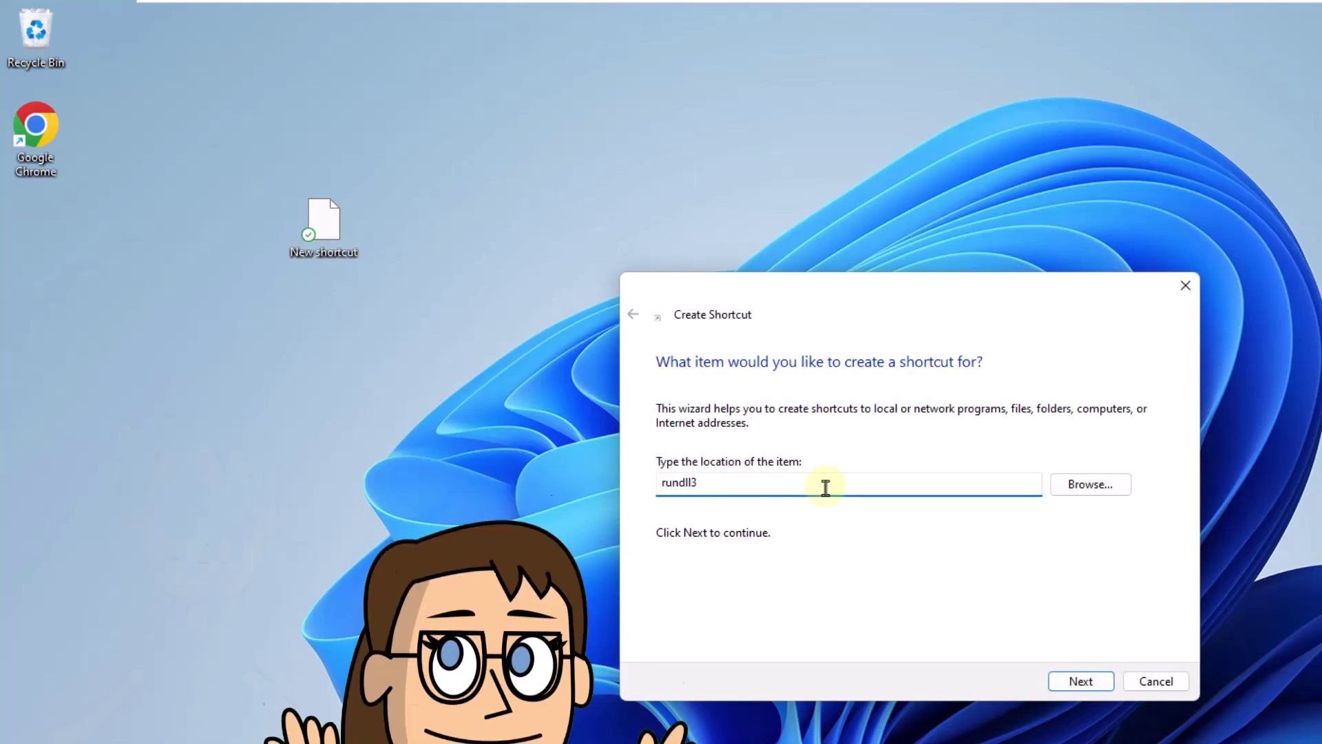
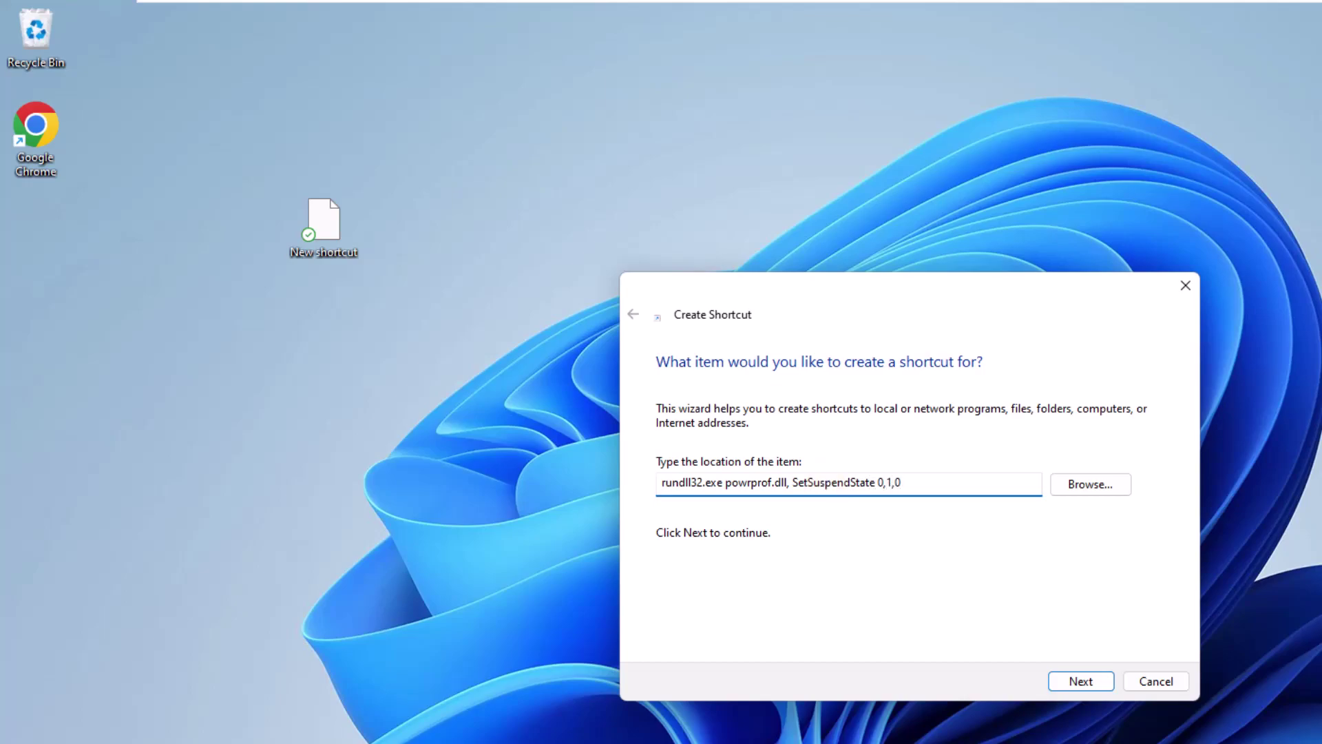
left_click(1090, 680)
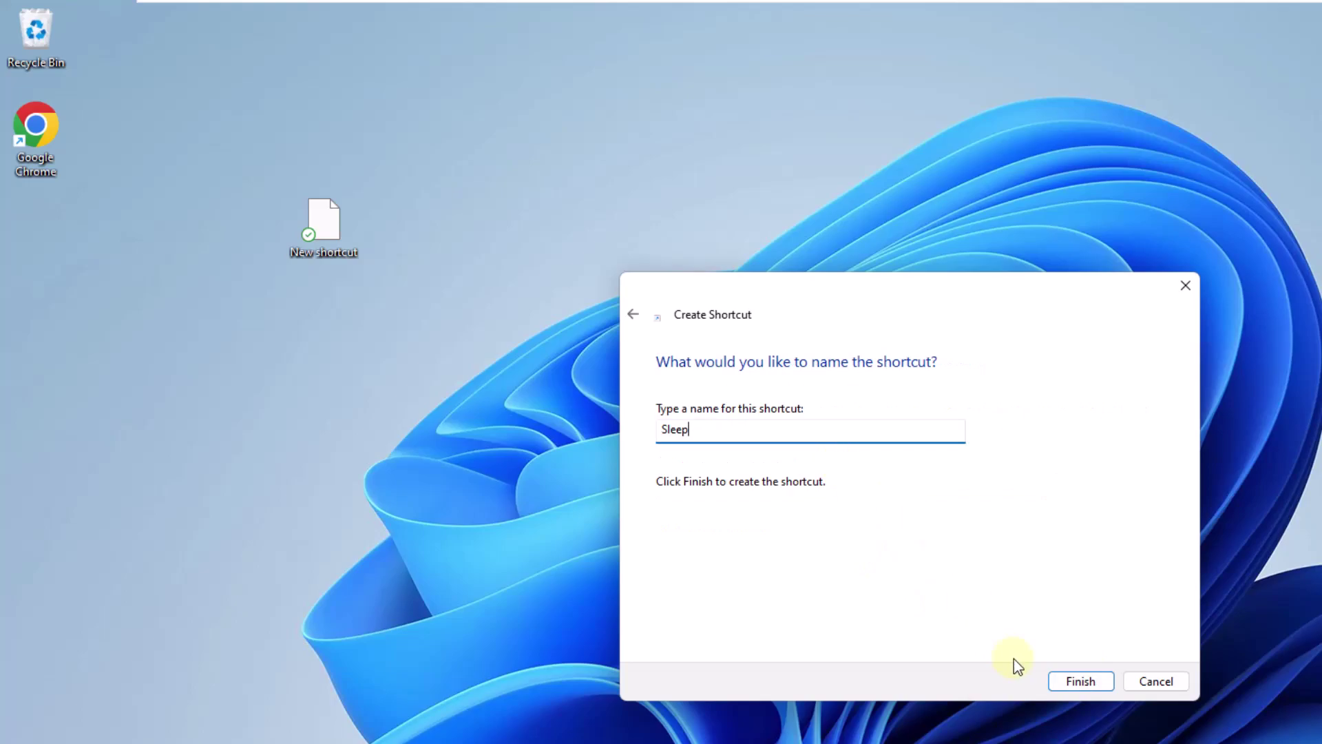
left_click(1069, 689)
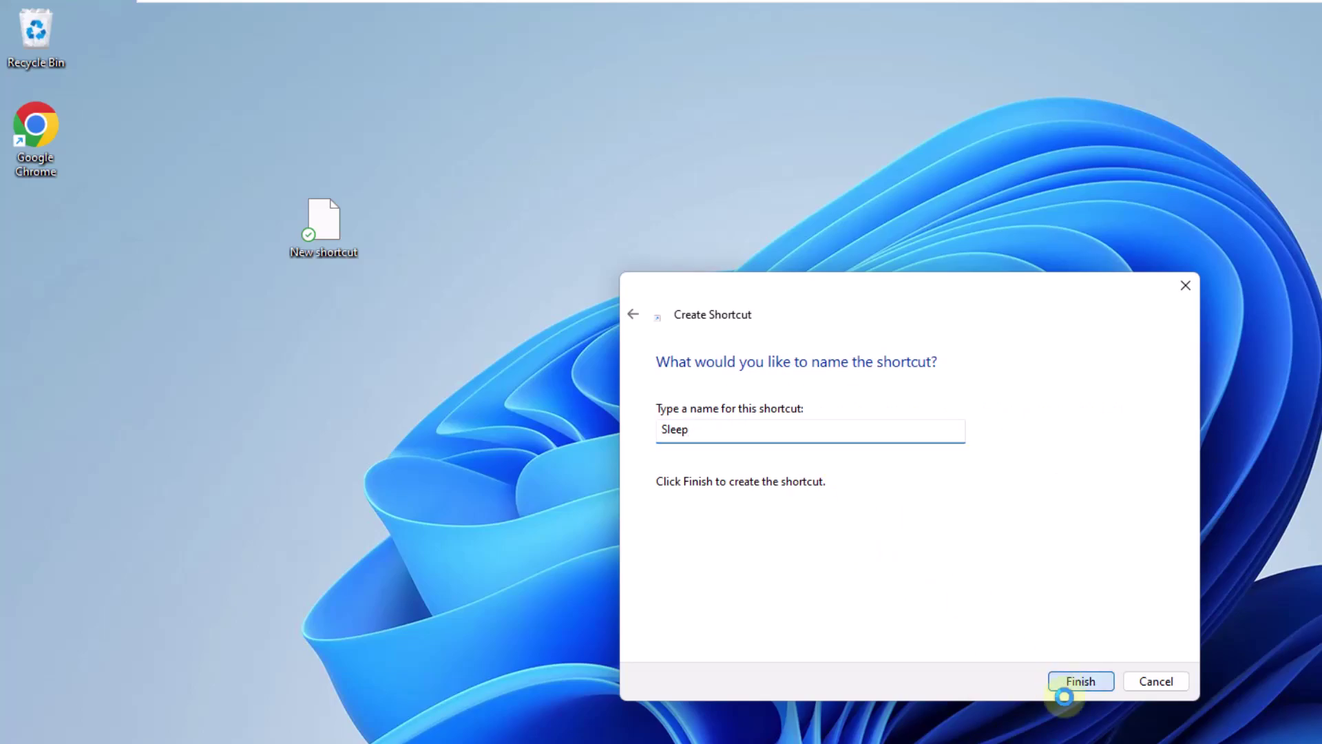
- Place the new Sleep shortcut below Google Chrome on the desktop and assign it the shortcut key Ctrl + Alt + S in its properties
left_click_drag(325, 228, 66, 234)
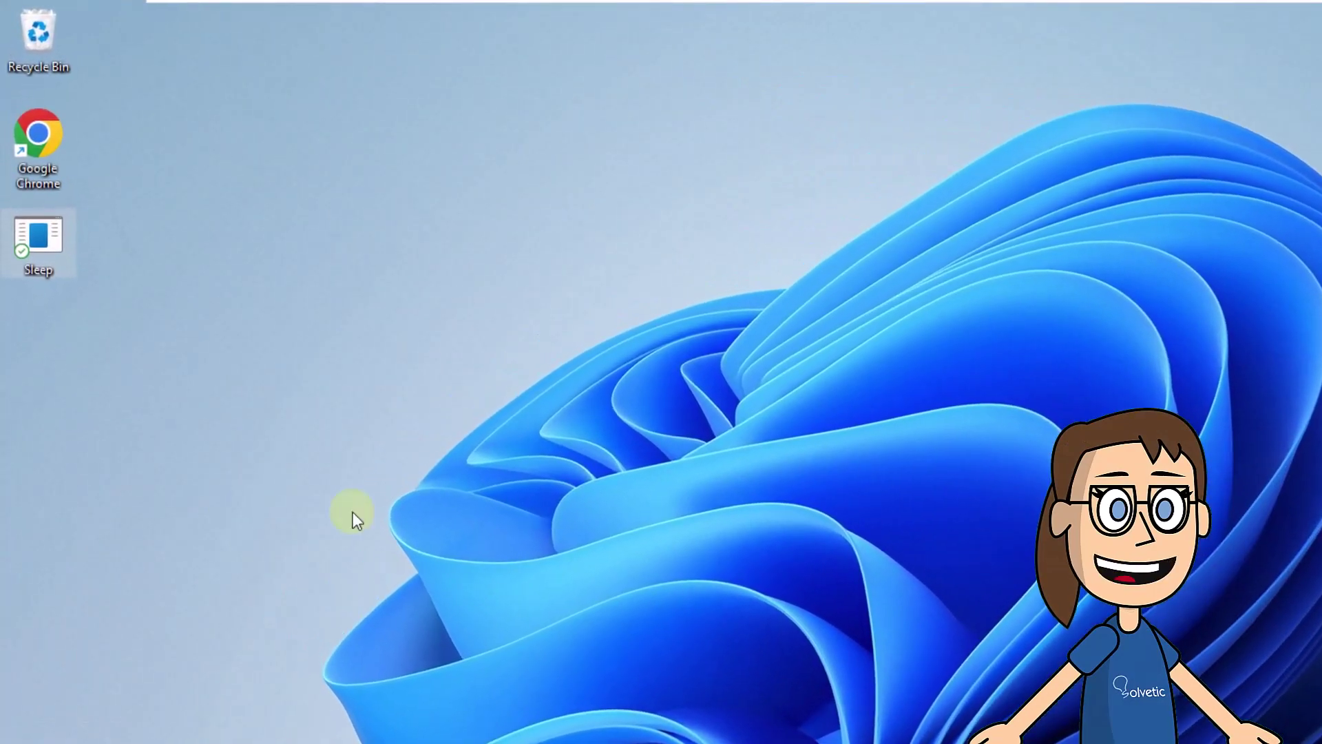
right_click(44, 241)
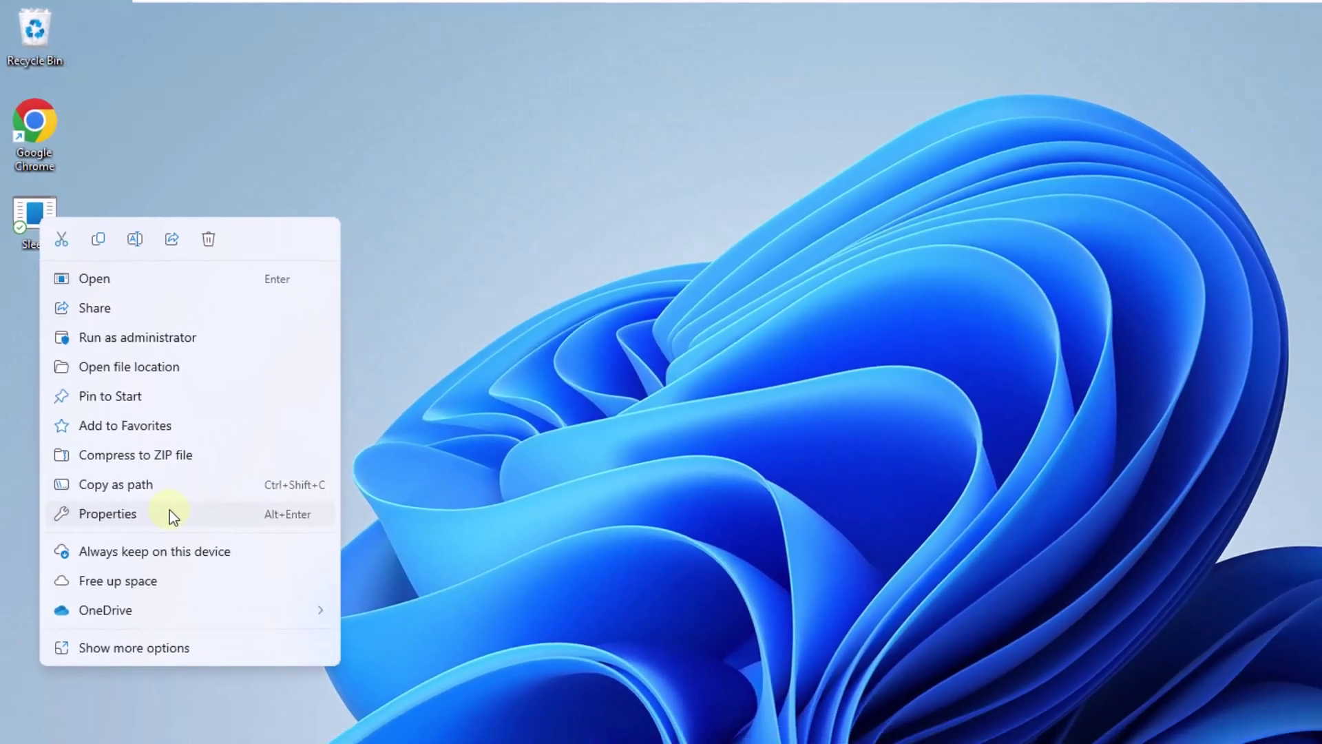
left_click(187, 567)
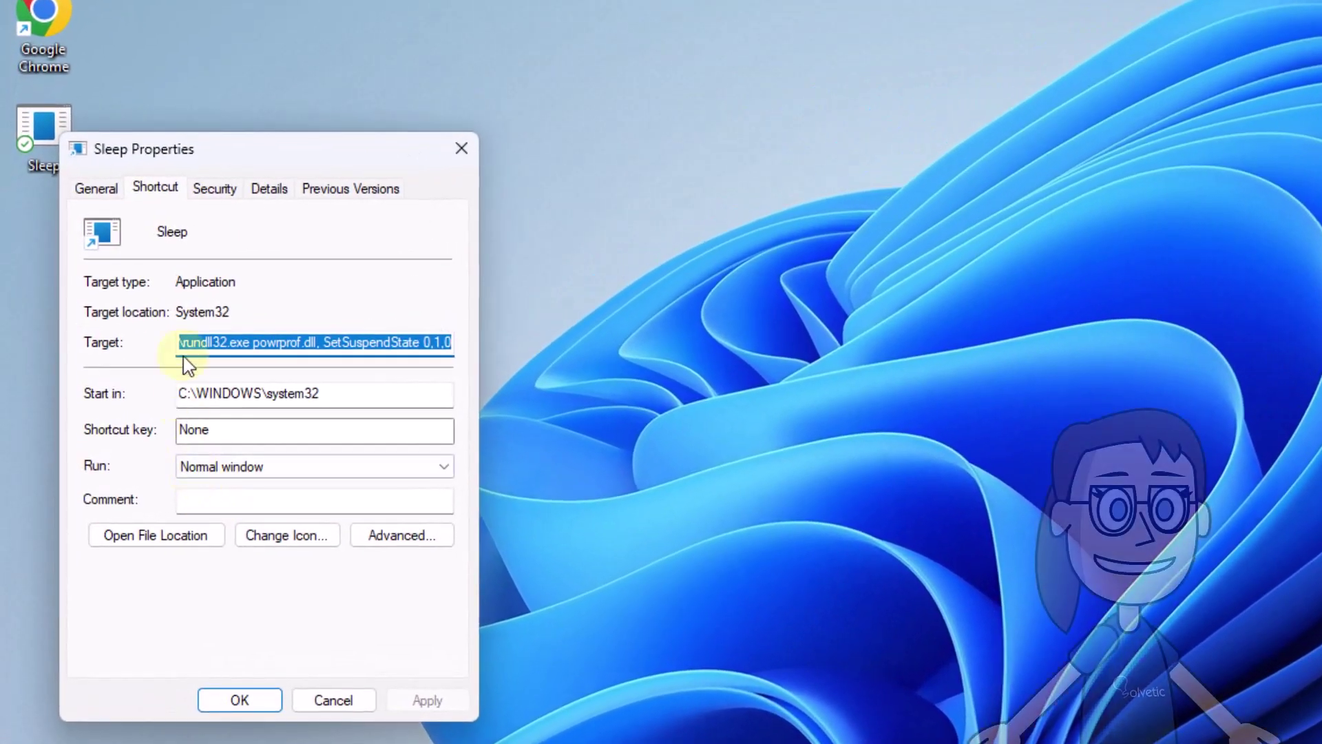
left_click(209, 439)
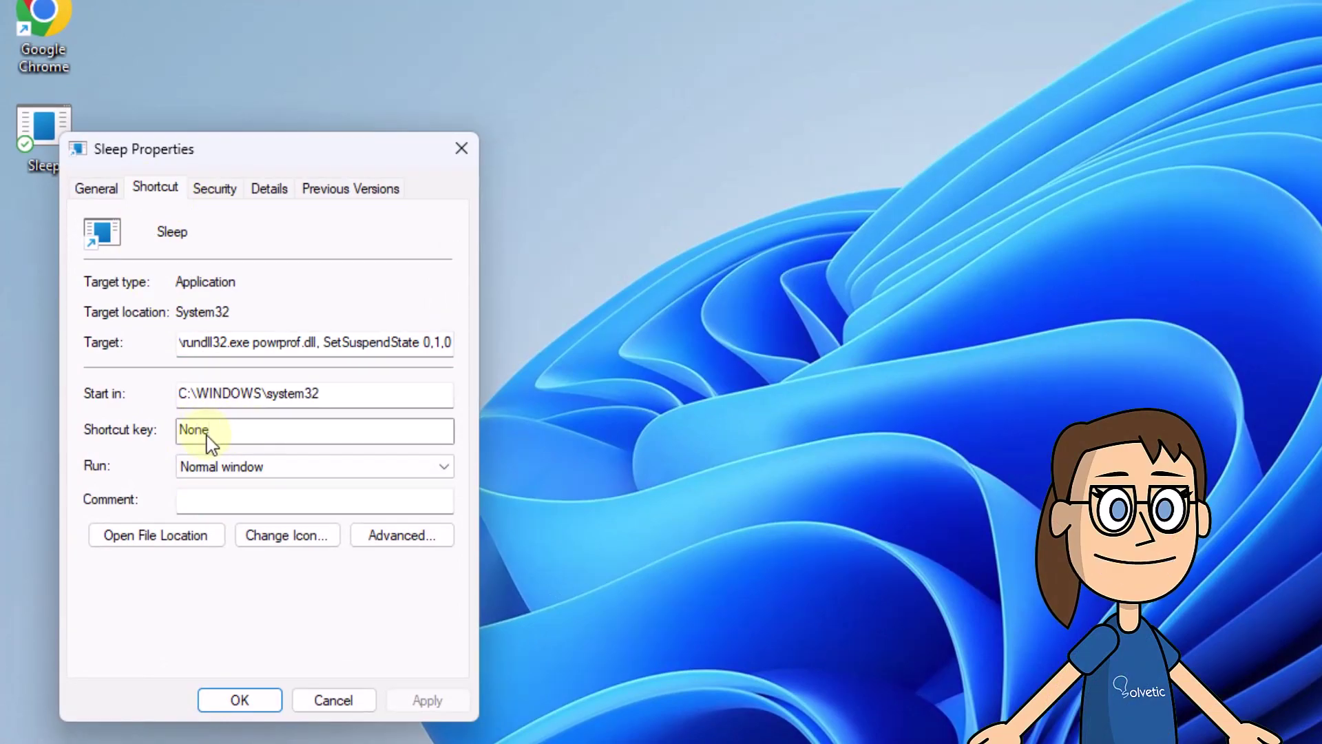
key("BackSpace")
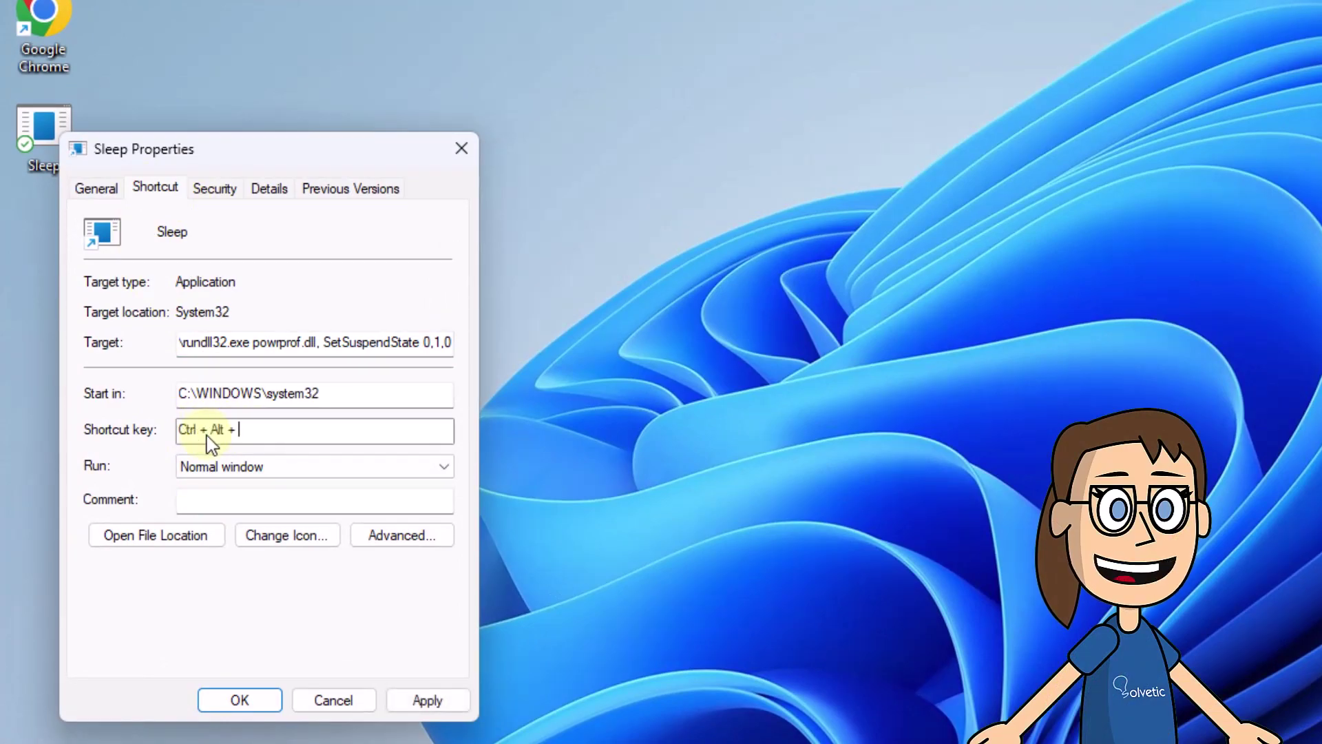
key("ctrl+alt+s")
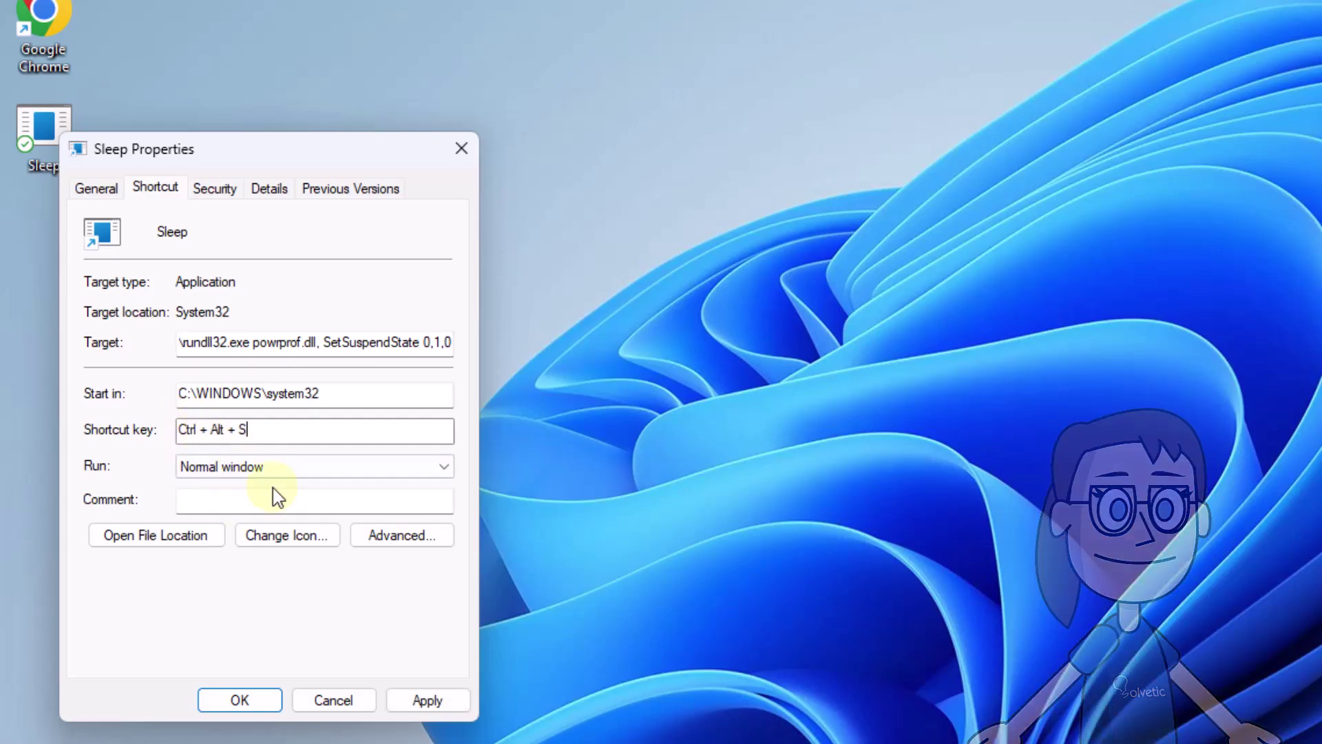
left_click(429, 700)
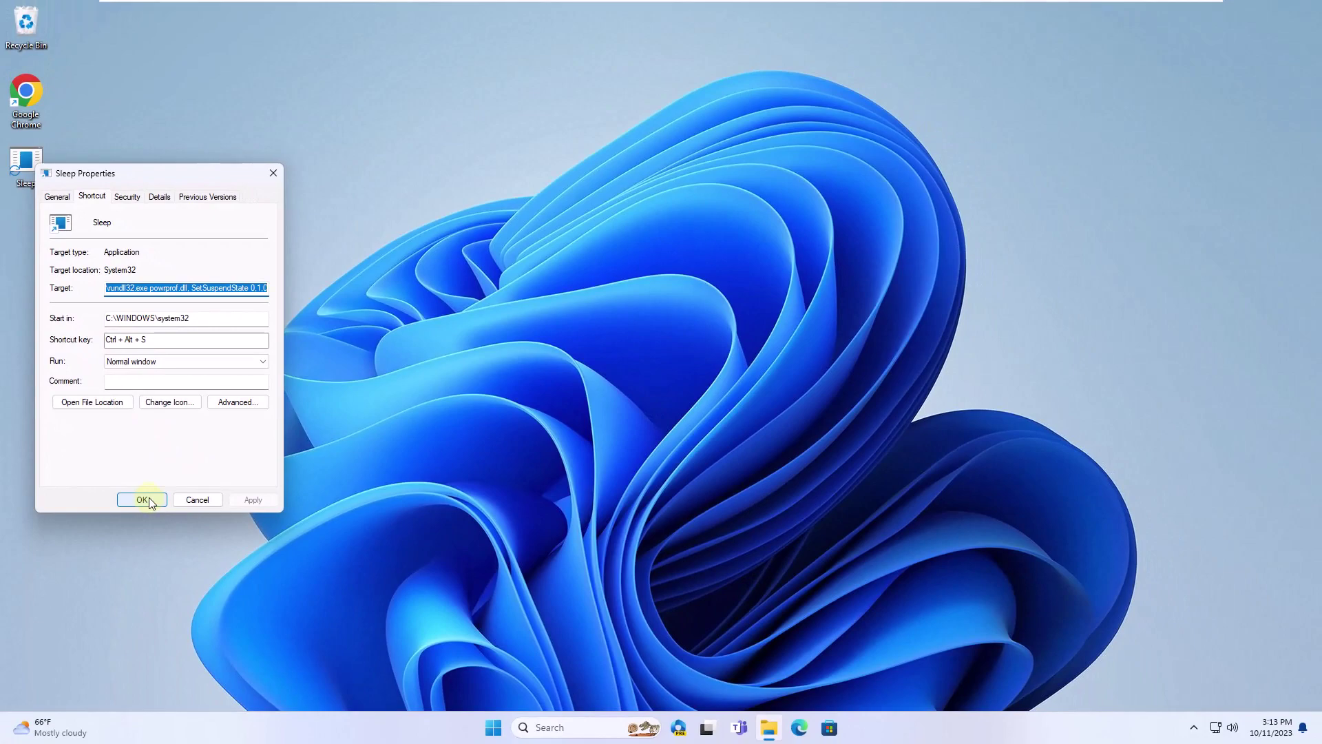
left_click(146, 508)
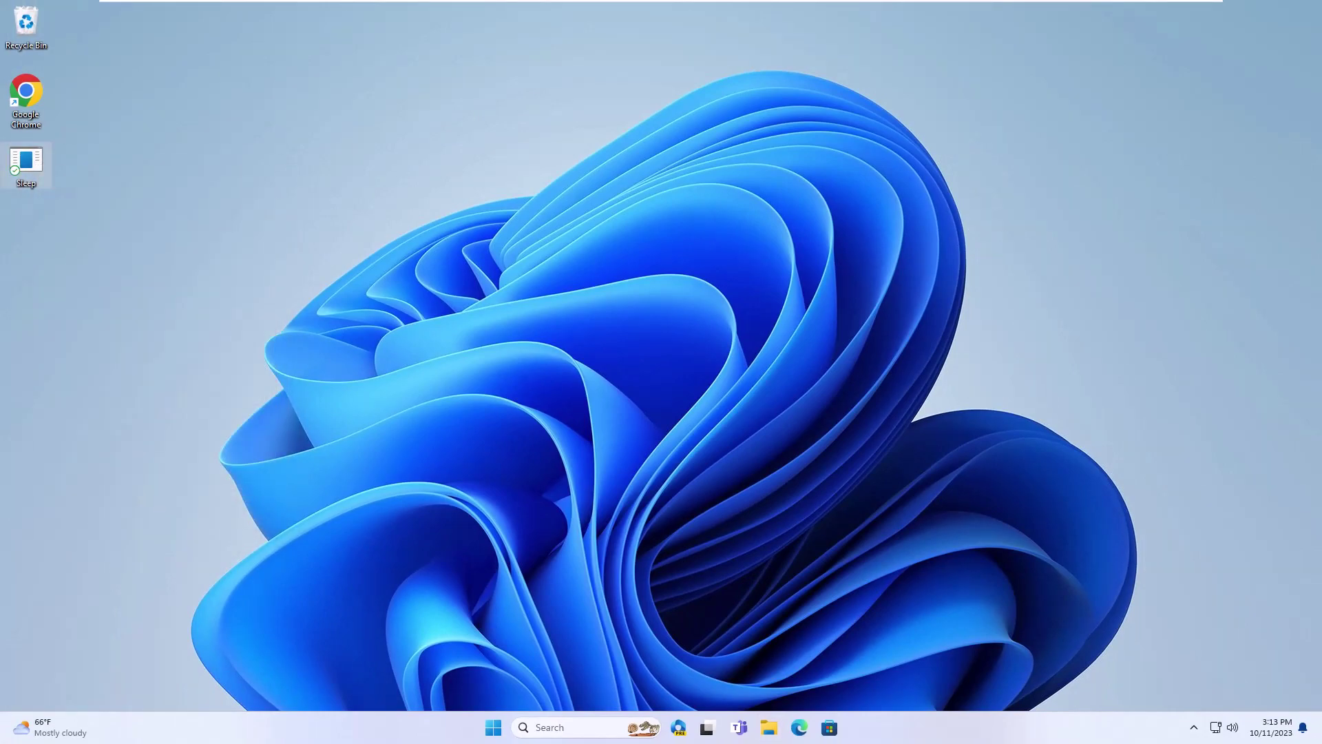